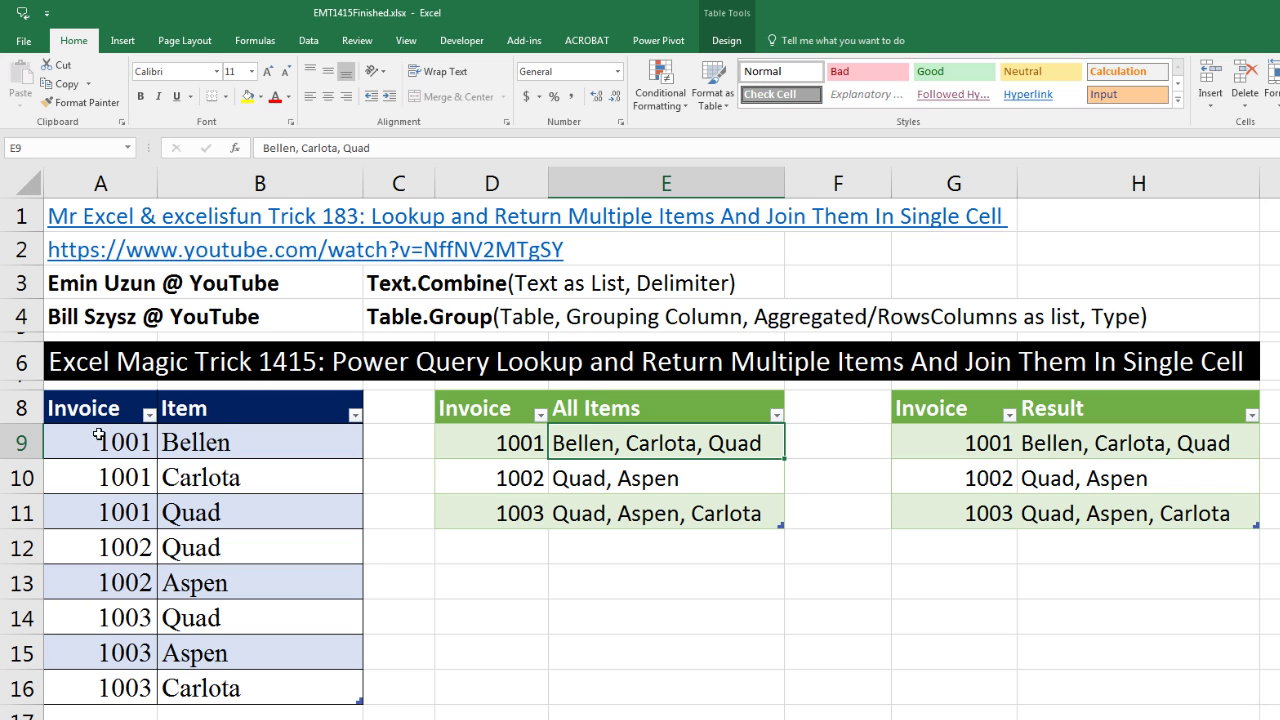
Step: Compare the Invoice and Item rows for invoice 1001 with its joined entry in the All Items table
left_click_drag(98, 435, 110, 512)
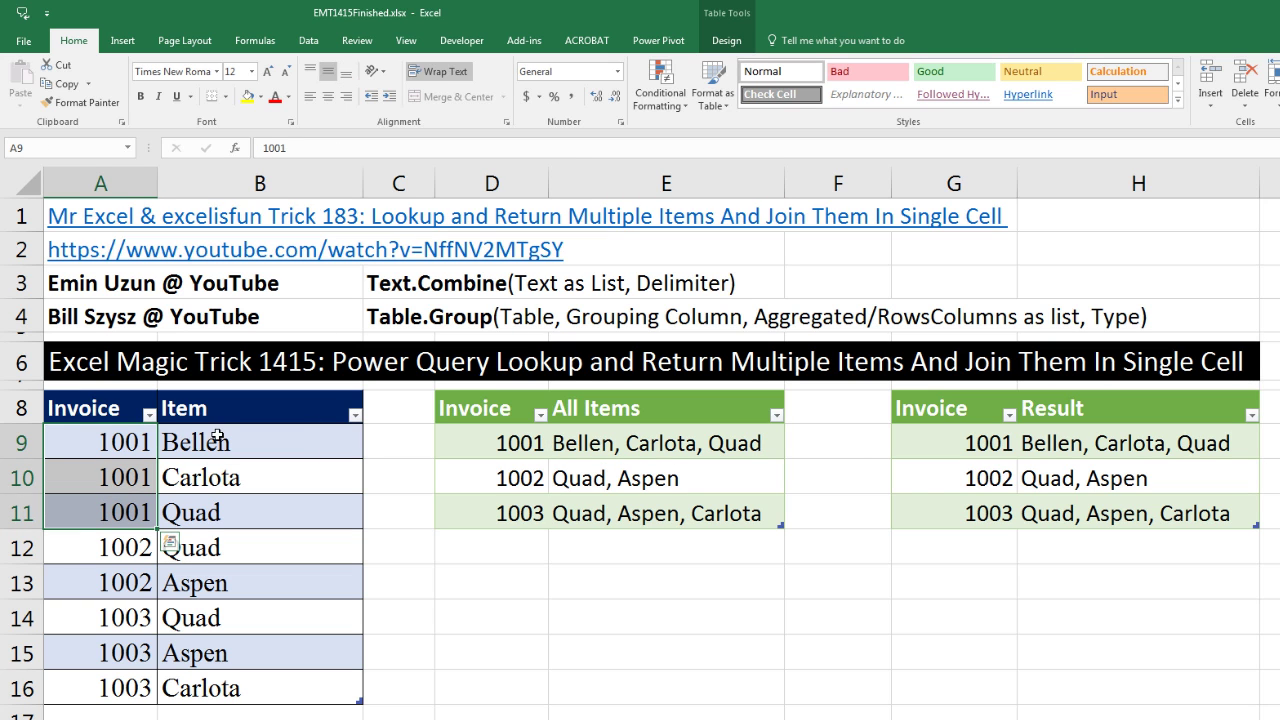
left_click_drag(217, 436, 185, 516)
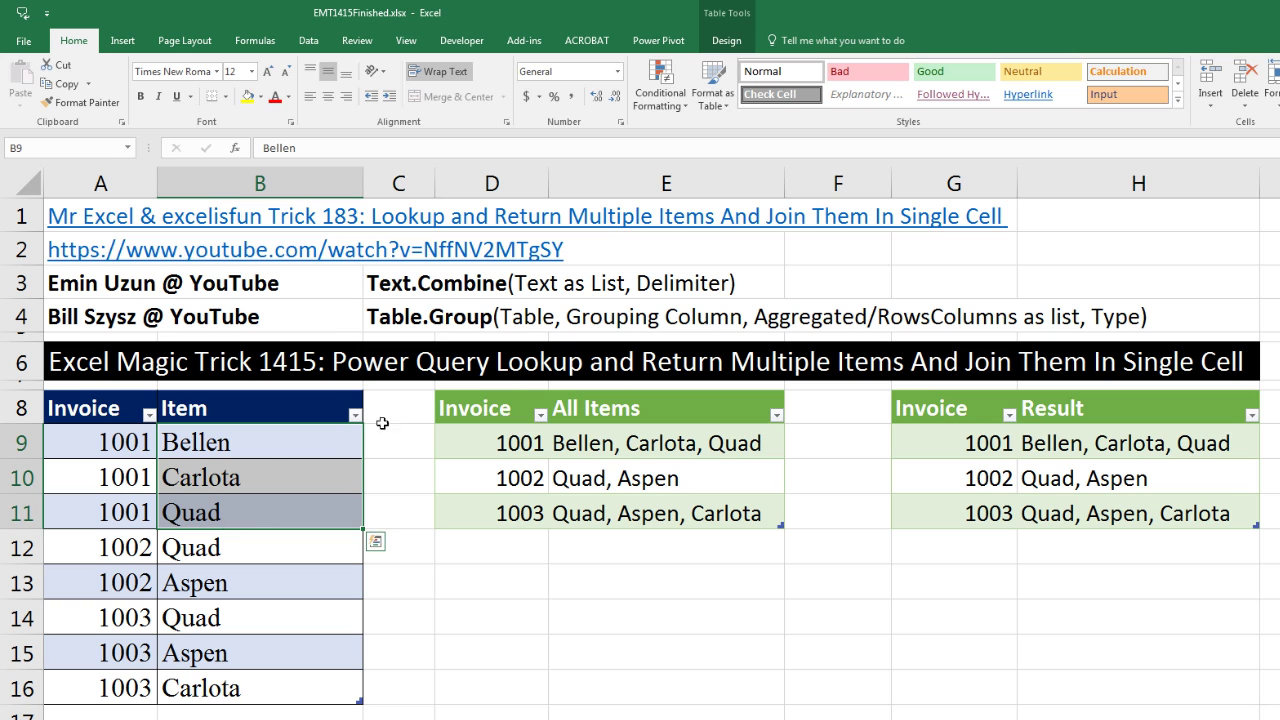
left_click(584, 442)
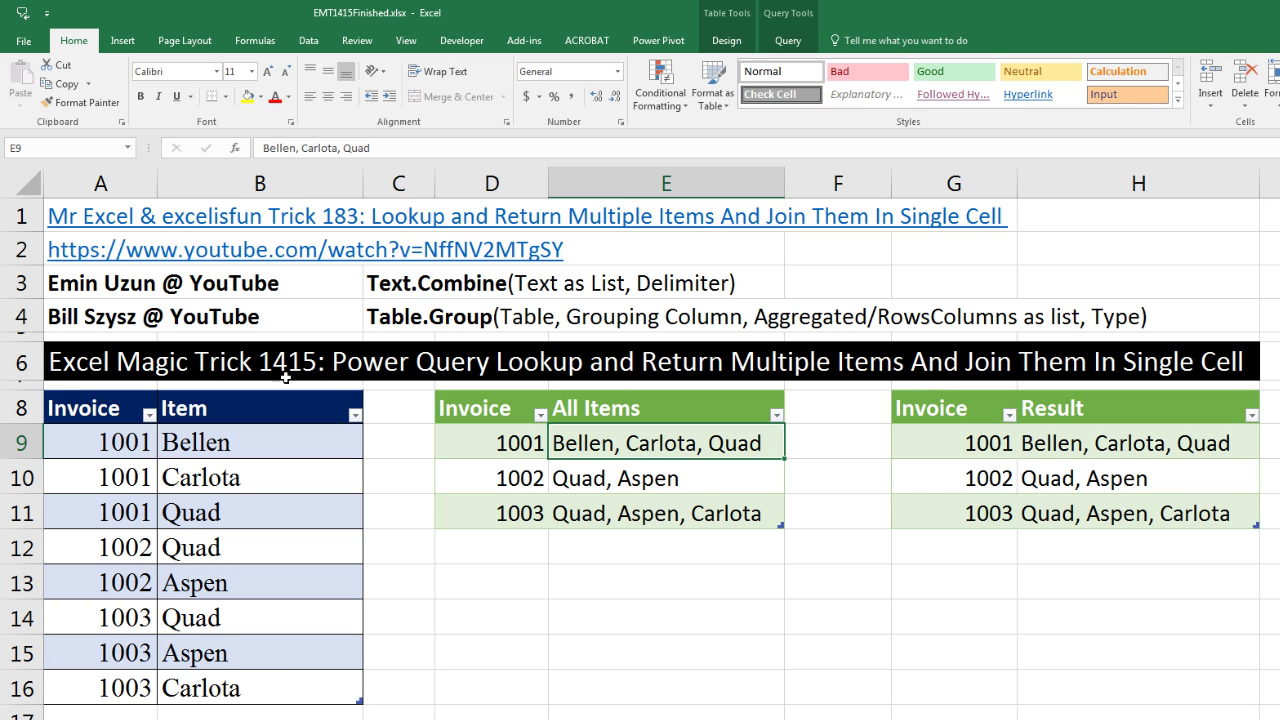
left_click_drag(223, 441, 223, 505)
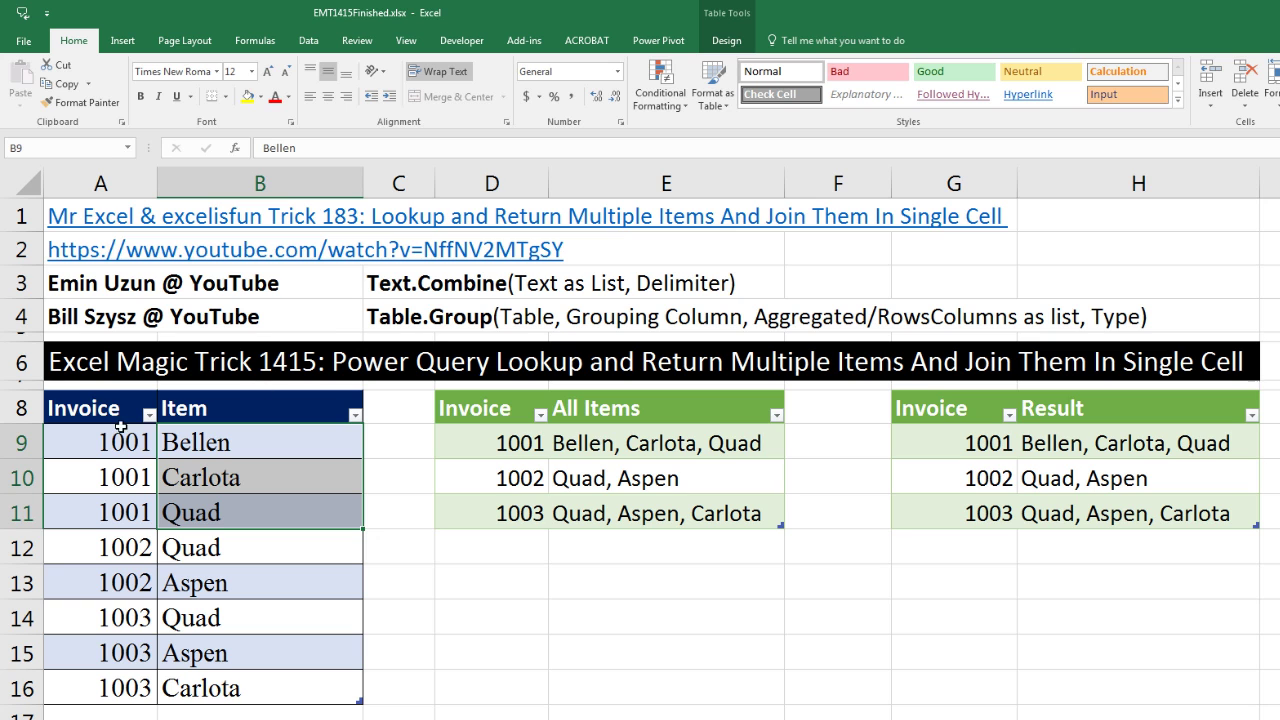
left_click_drag(123, 441, 133, 515)
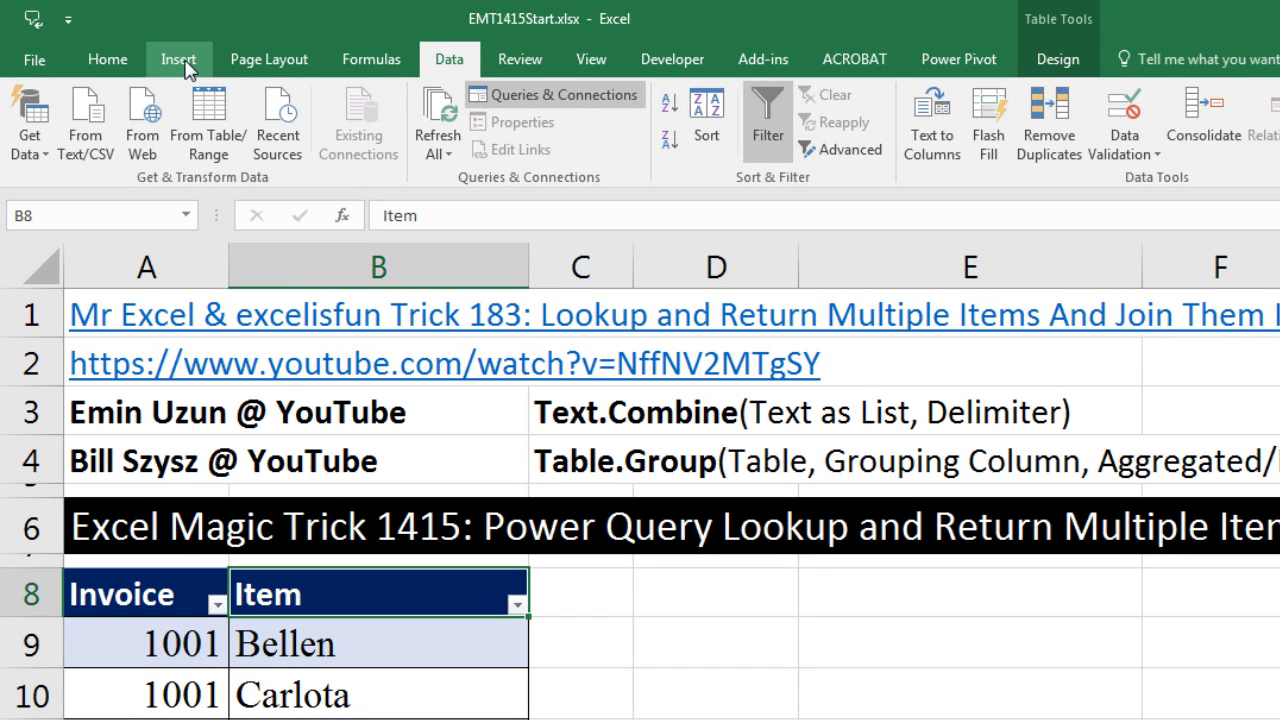
Step: Load the ItemTable table with the Invoice and Item columns into the Power Query editor
left_click(180, 62)
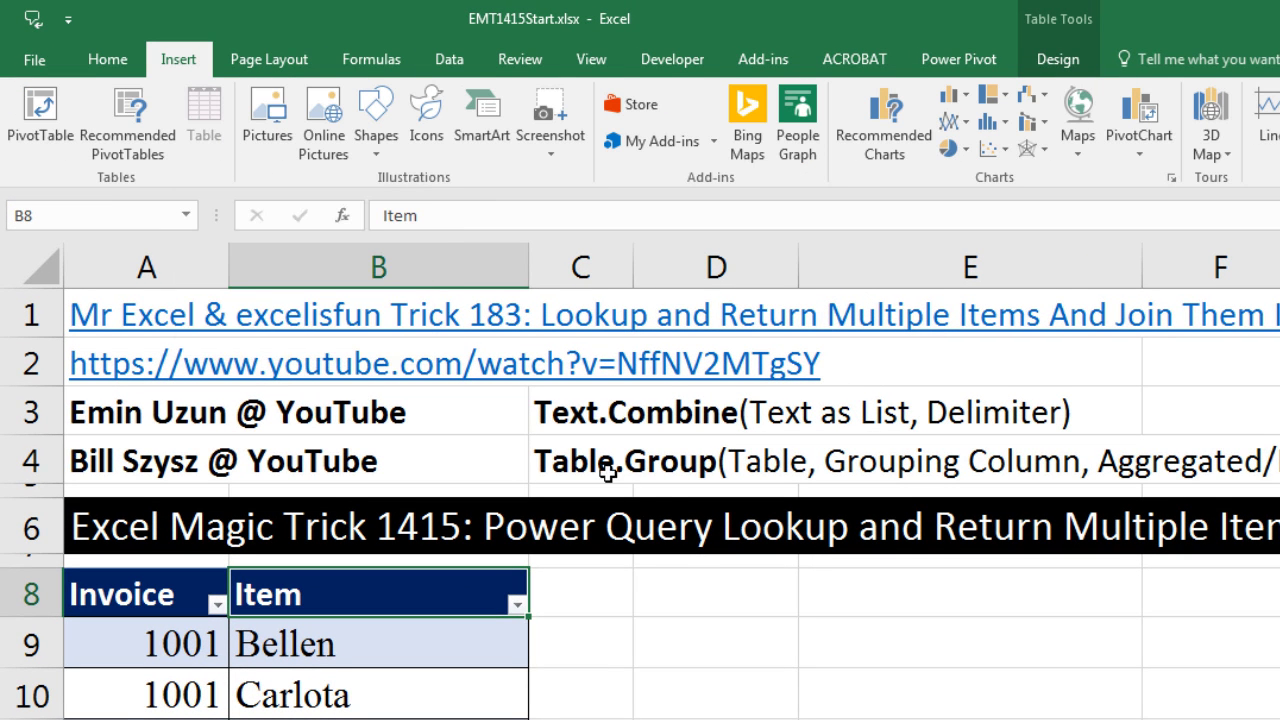
left_click(1058, 60)
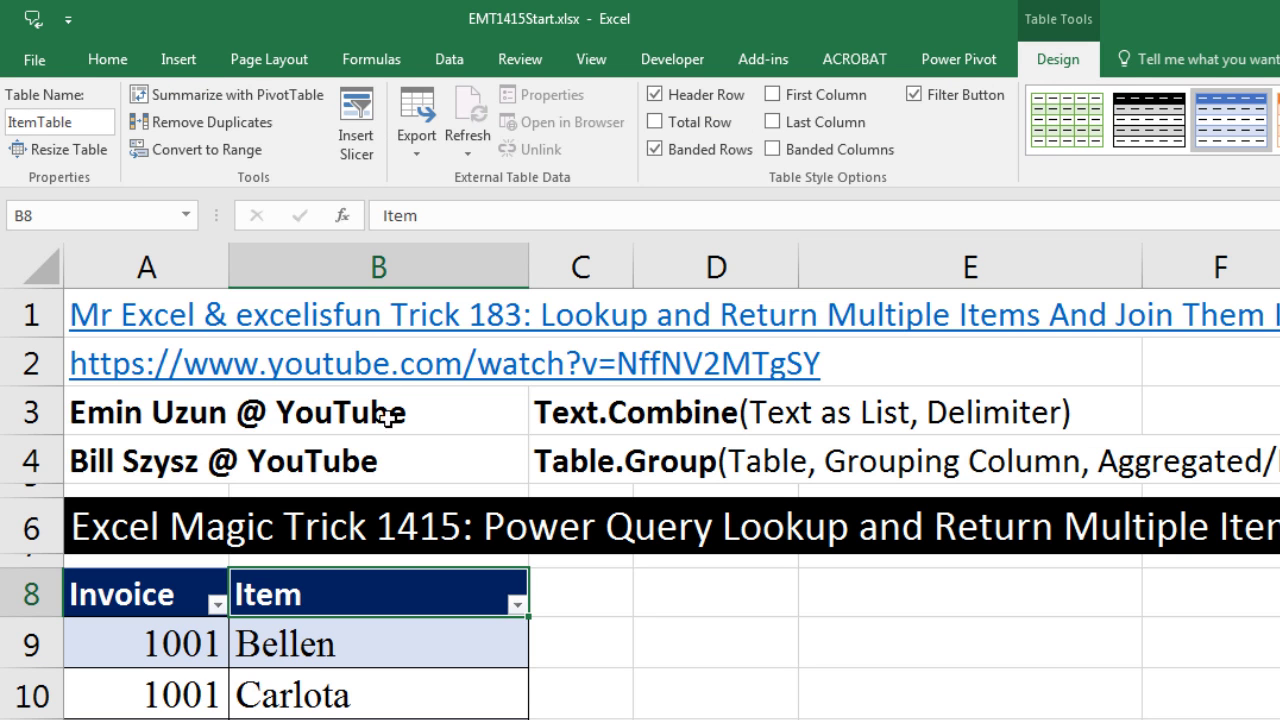
left_click(352, 650)
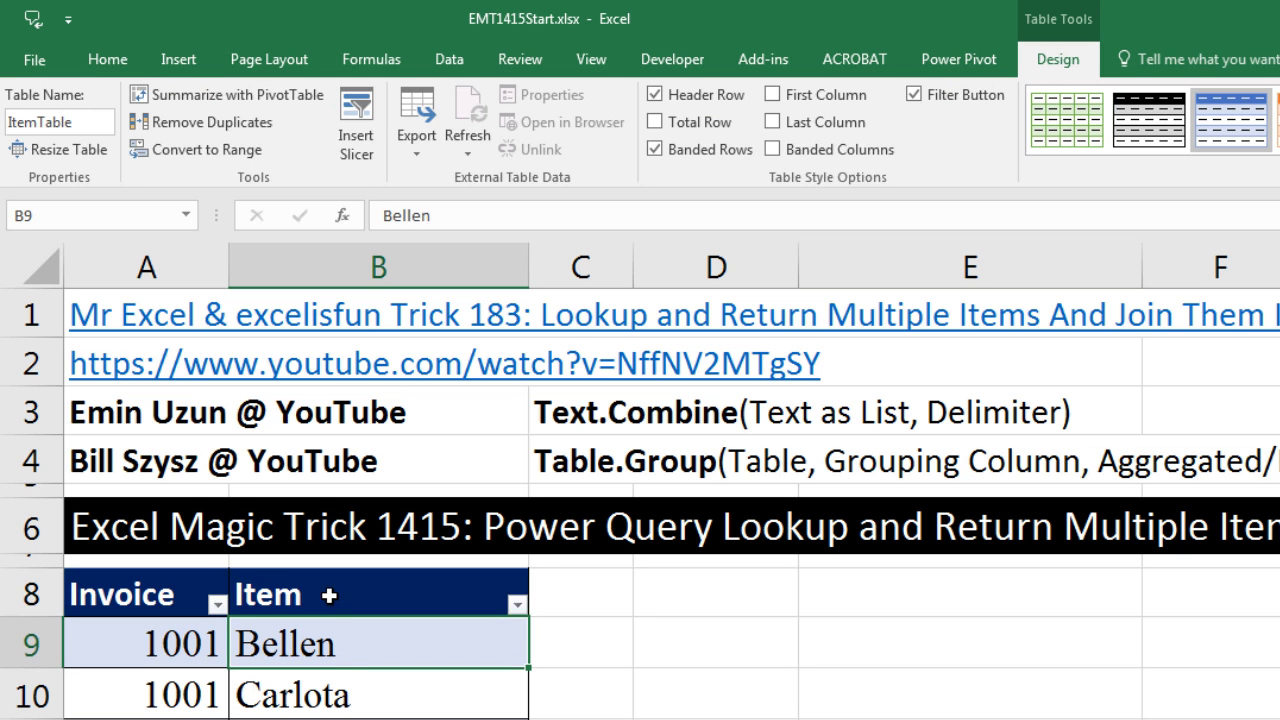
left_click(450, 61)
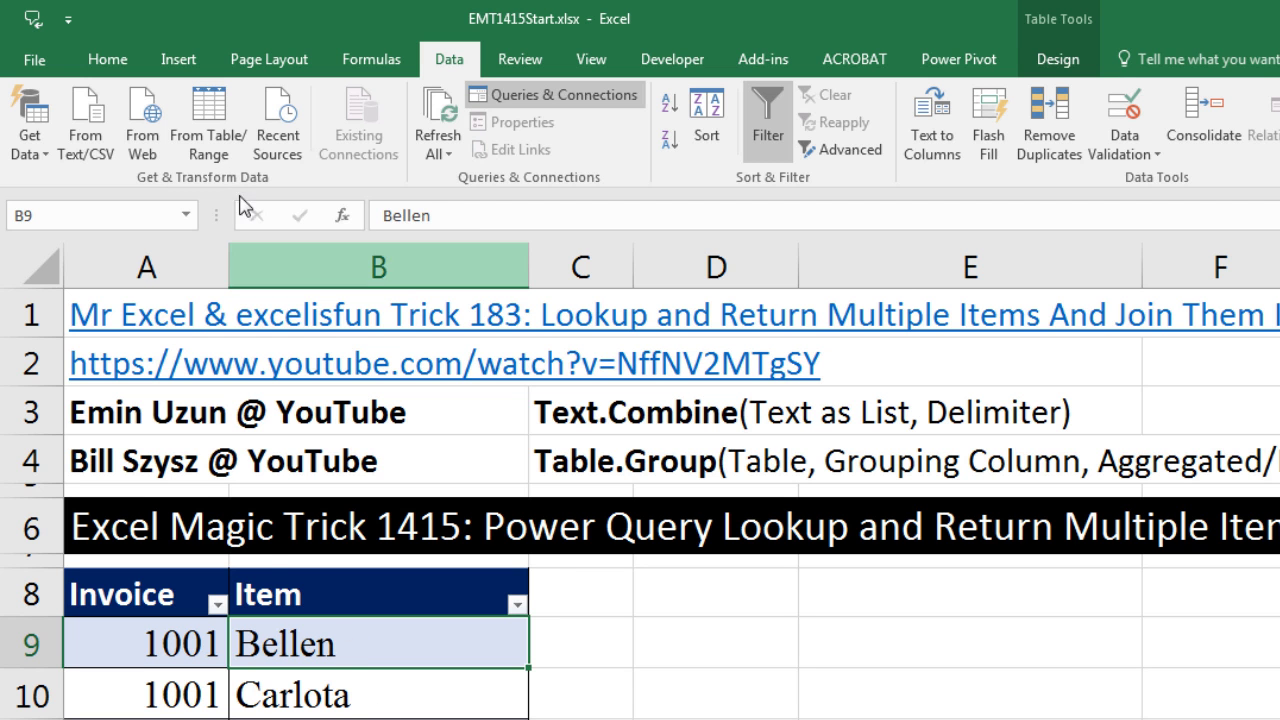
left_click(216, 132)
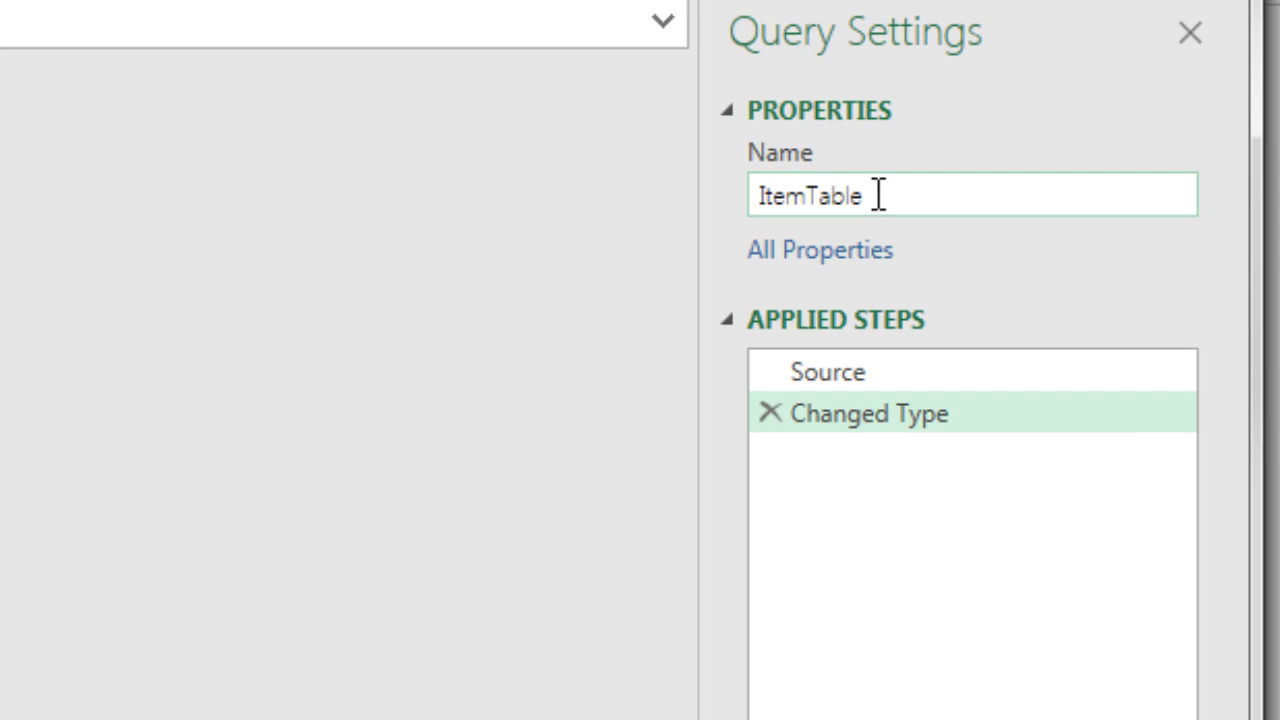
Step: Rename the query as InvoiceAndAllItems01
left_click_drag(1137, 284, 1100, 288)
left_click_drag(770, 205, 676, 219)
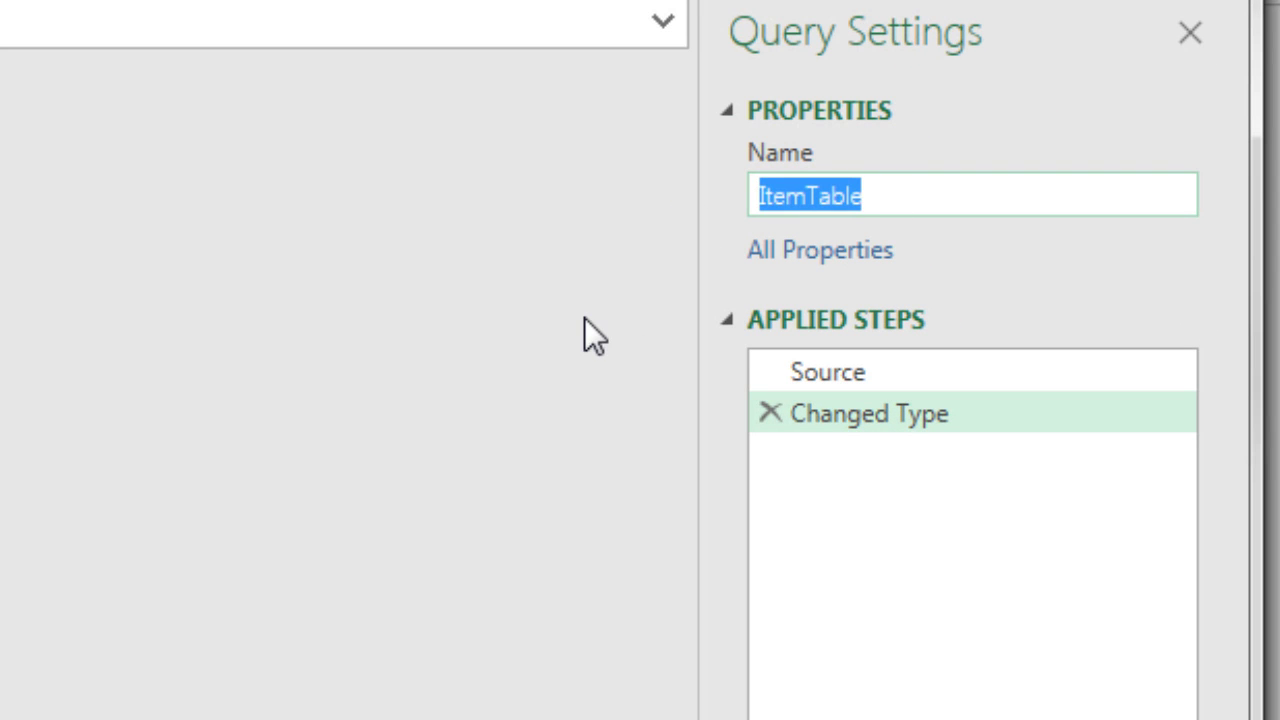
type("InvoiceAndAllItems01")
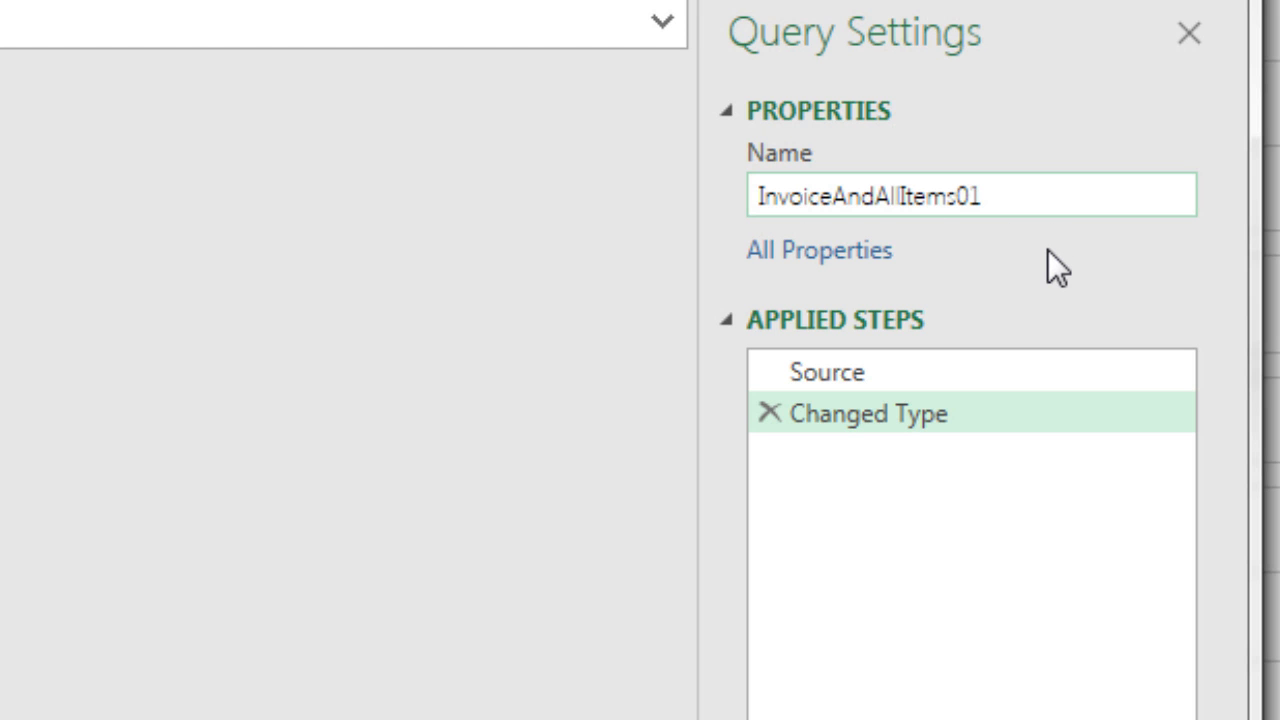
key("Return")
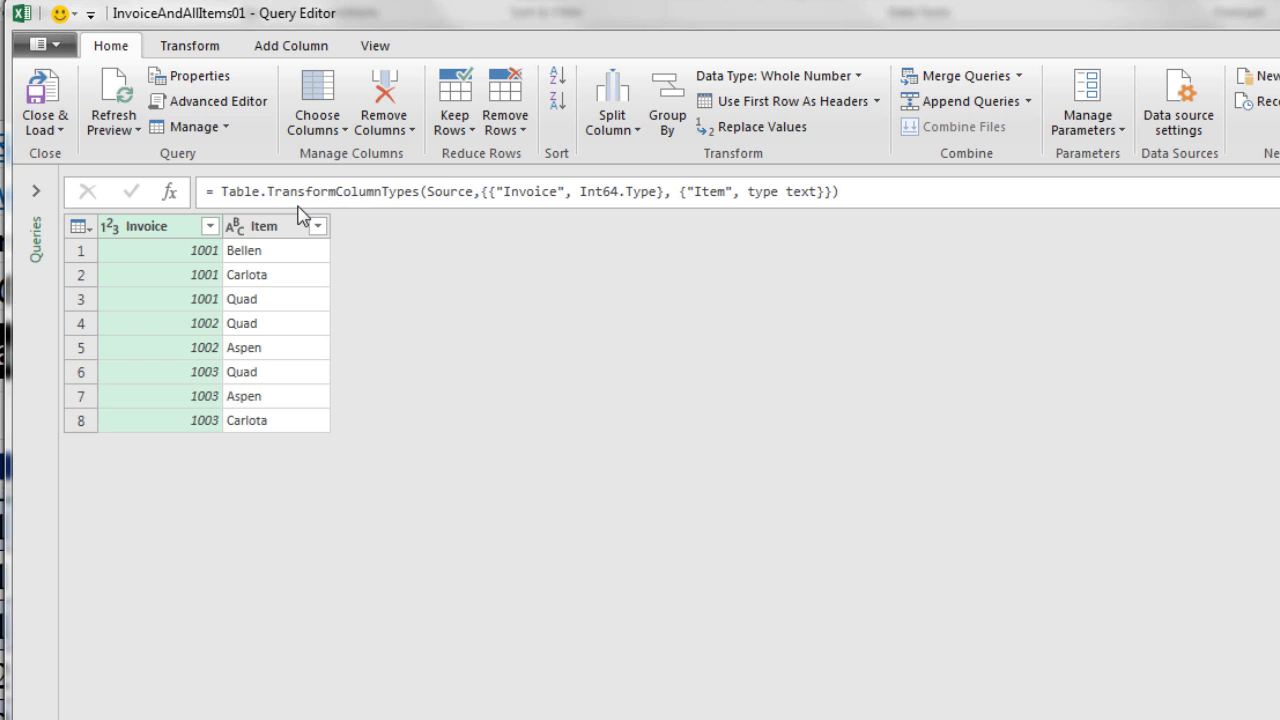
Step: Group the rows by Invoice using the All Rows operation, with the new column named All Records
left_click(168, 228)
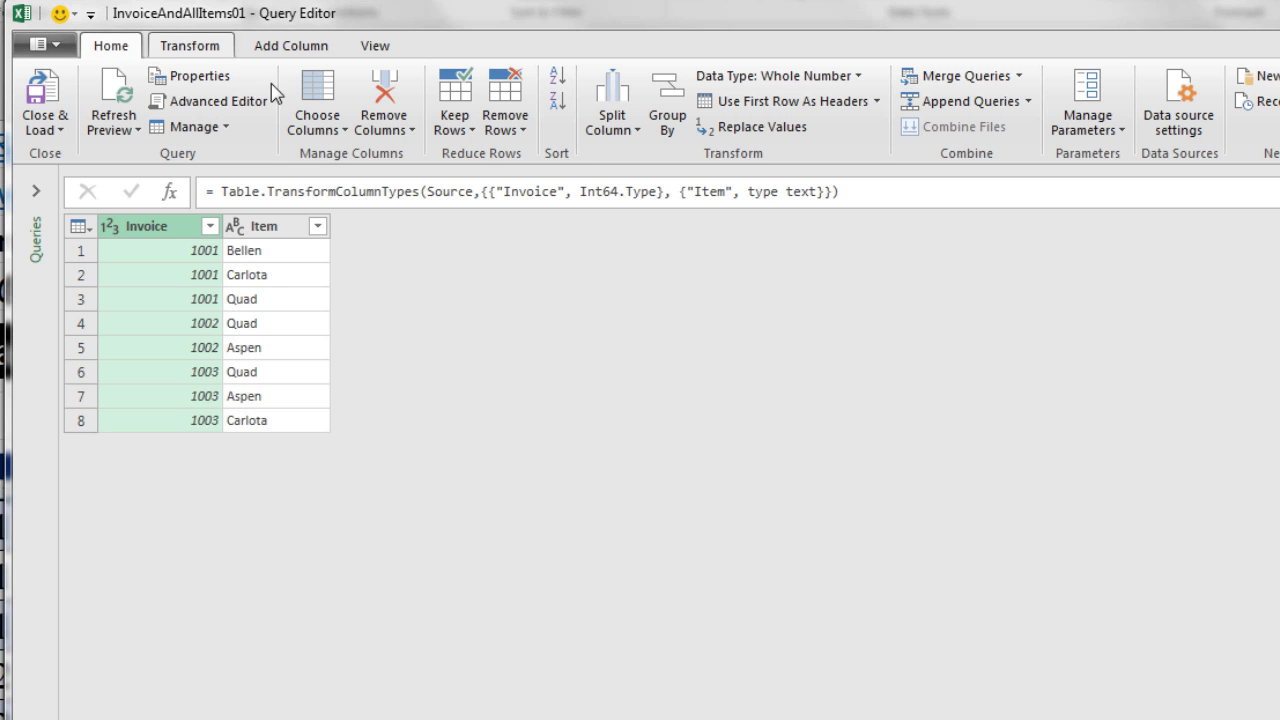
left_click(675, 115)
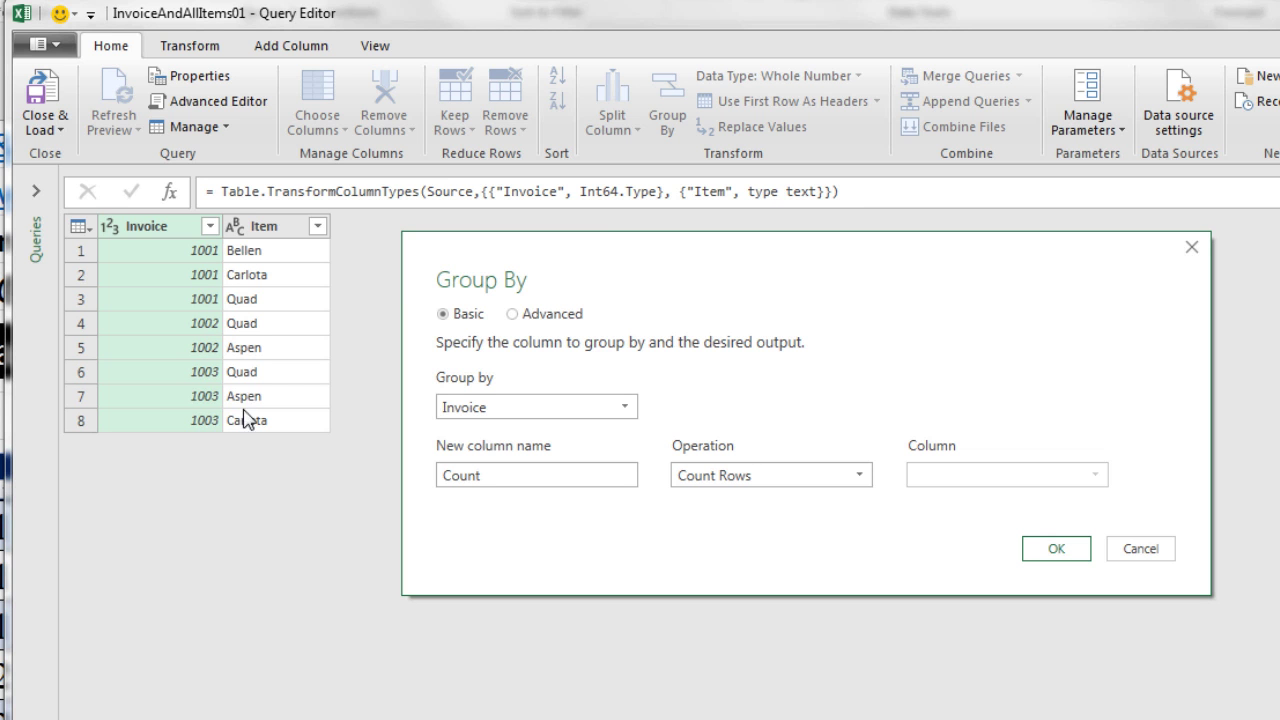
left_click(860, 477)
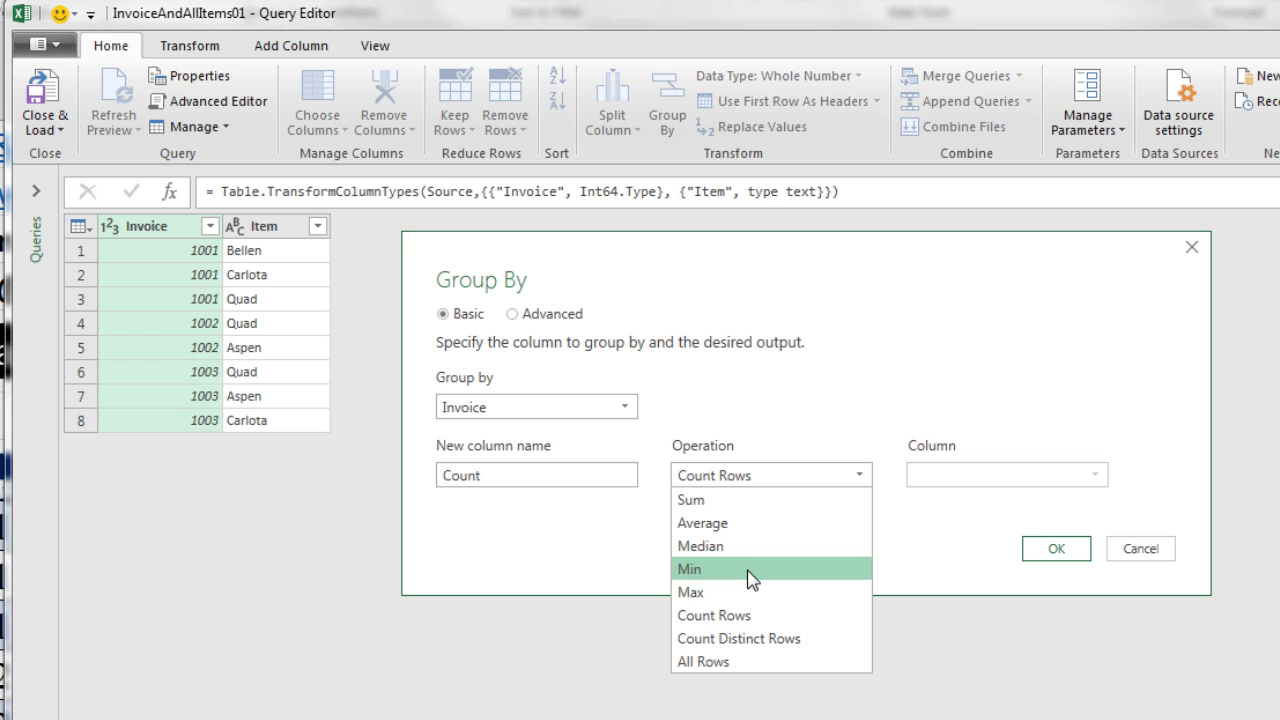
left_click(745, 662)
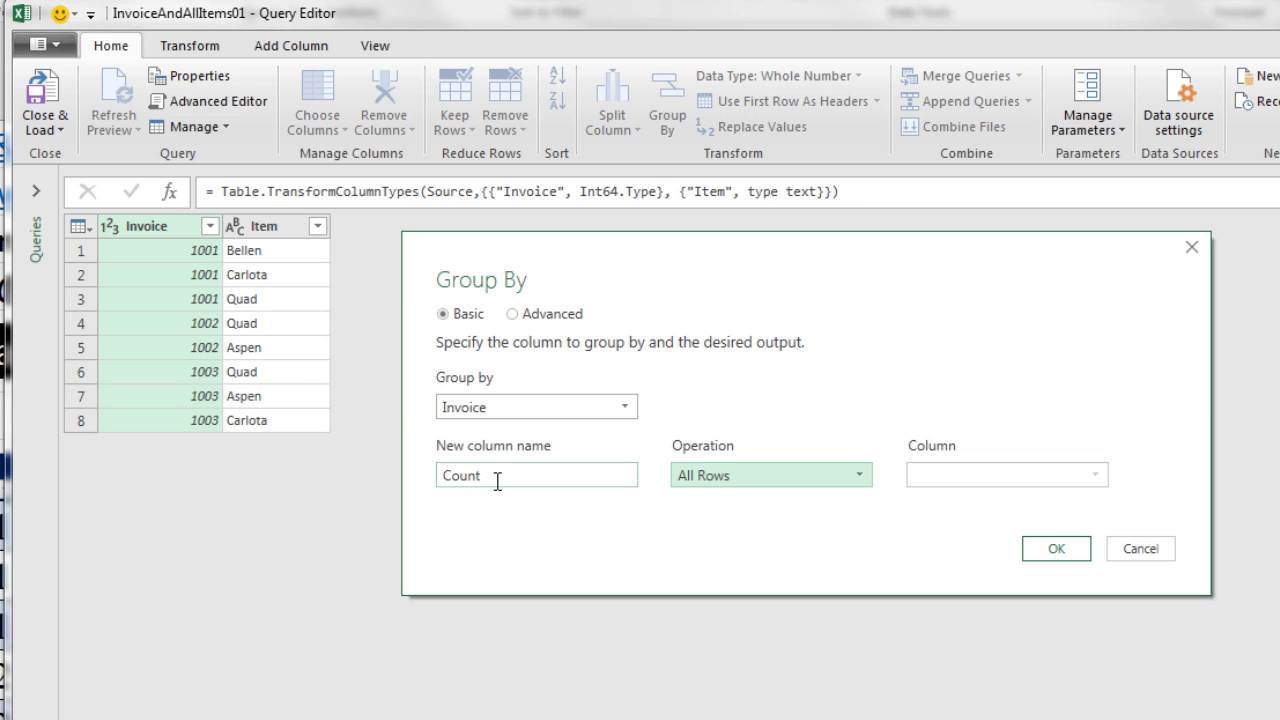
left_click_drag(497, 476, 440, 476)
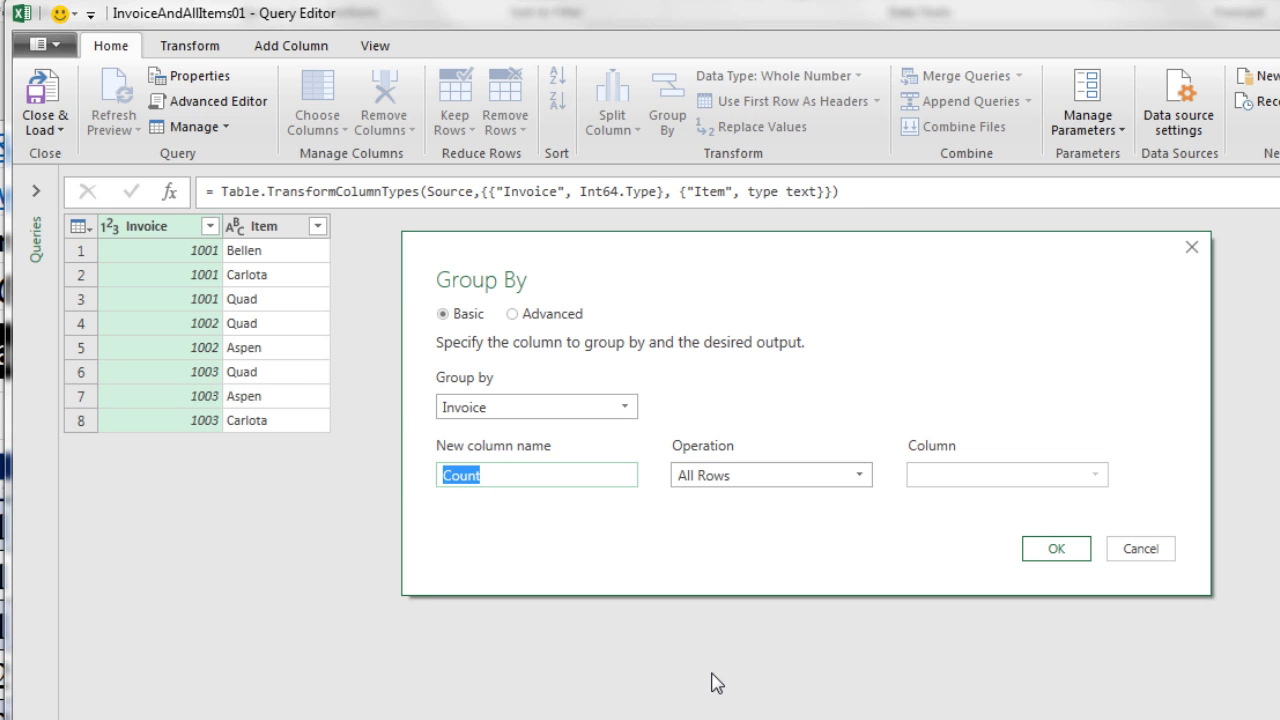
type("All Records")
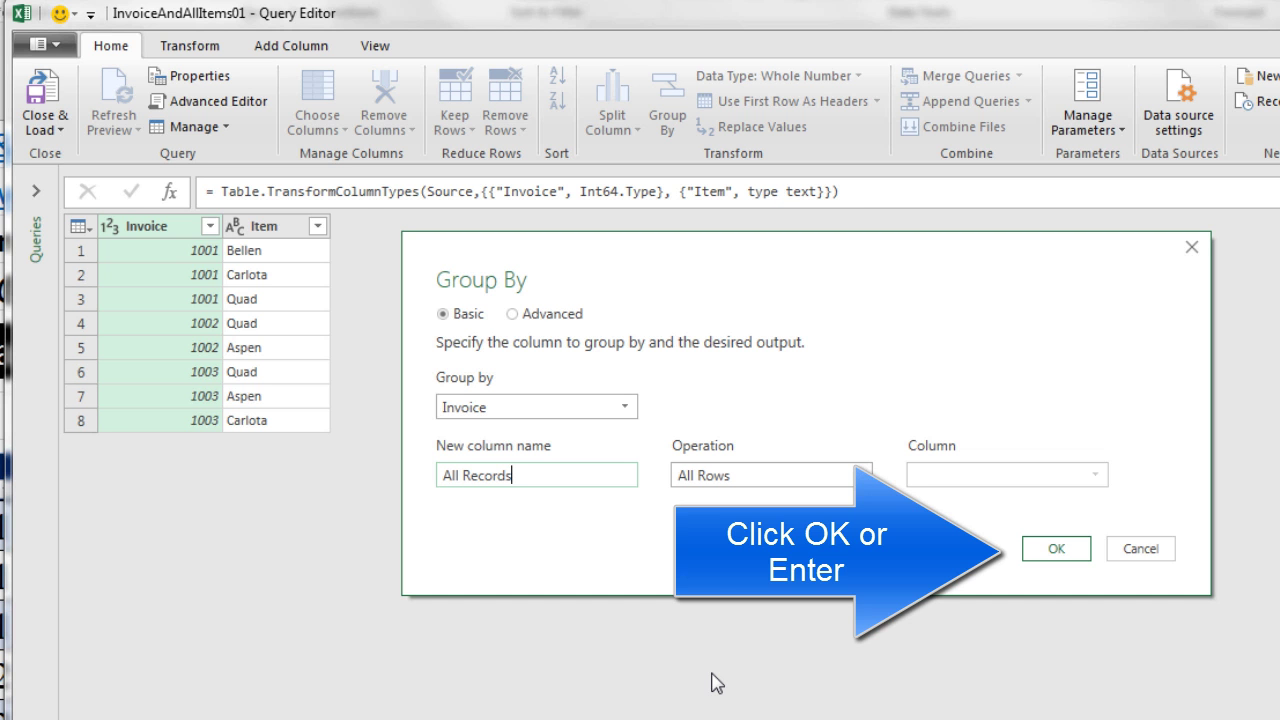
key("Return")
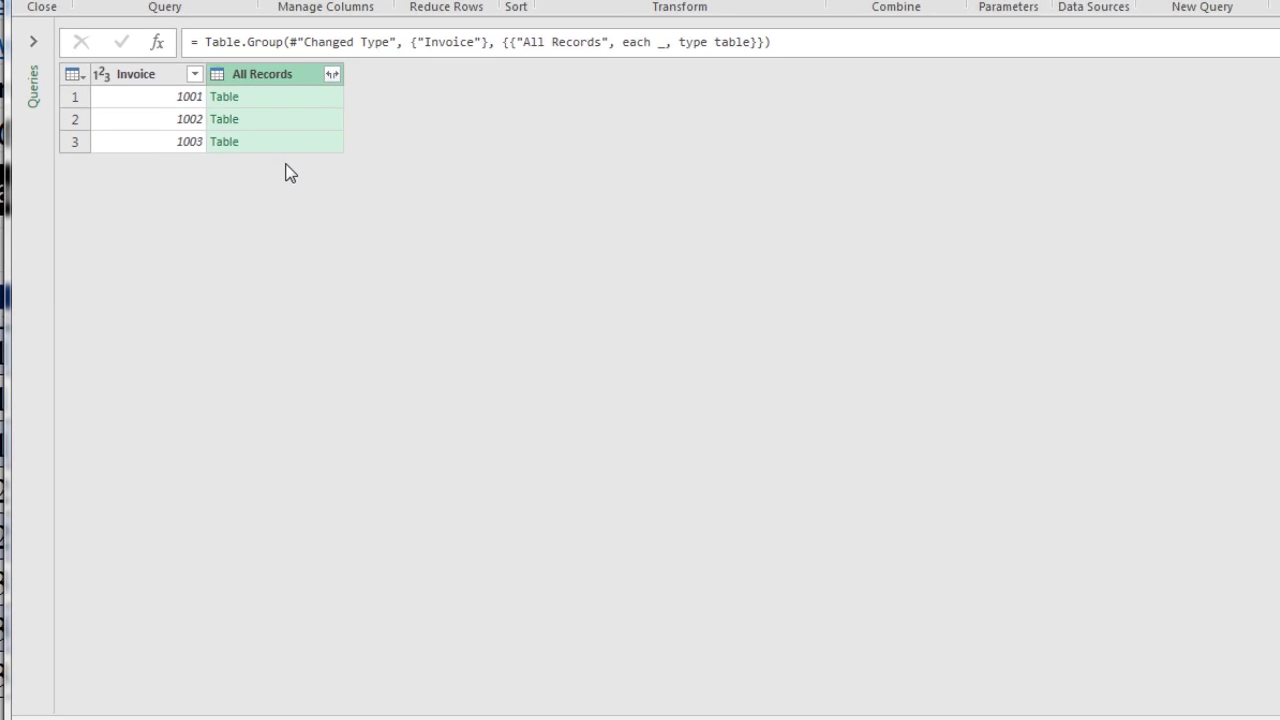
Step: Preview the nested tables in the All Records column for invoices 1001, 1002 and 1003
left_click(308, 78)
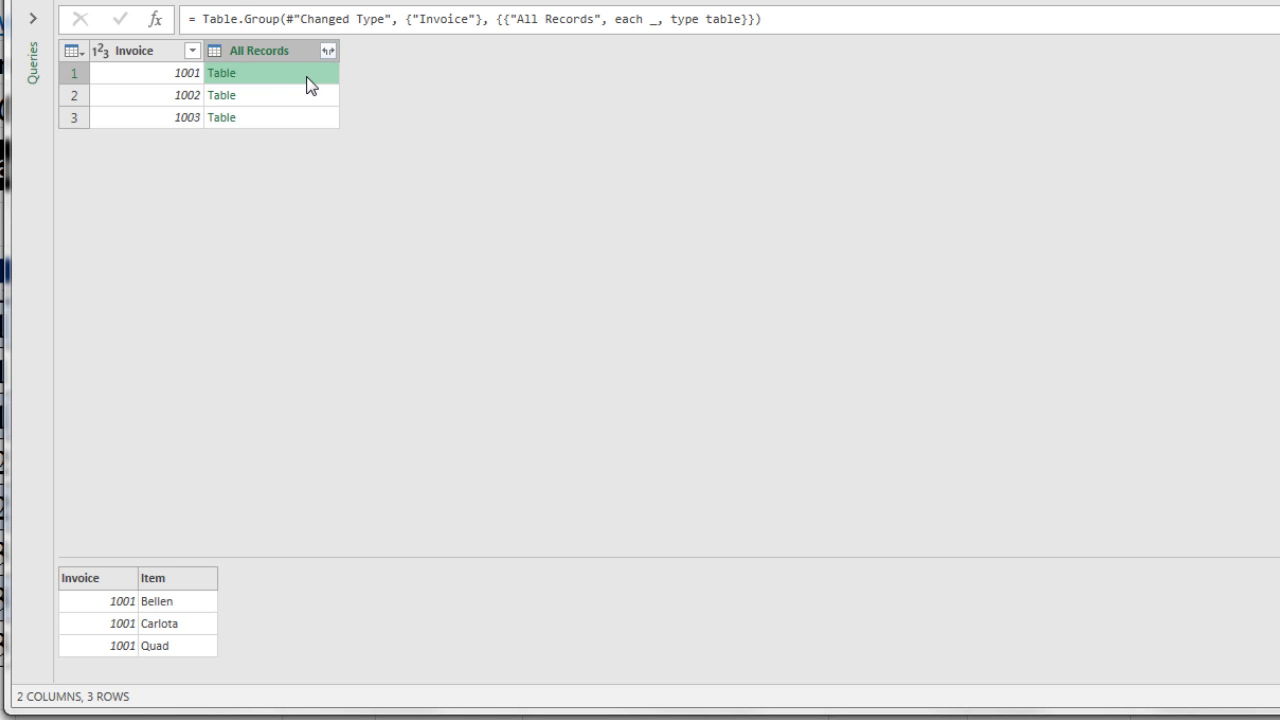
left_click(309, 107)
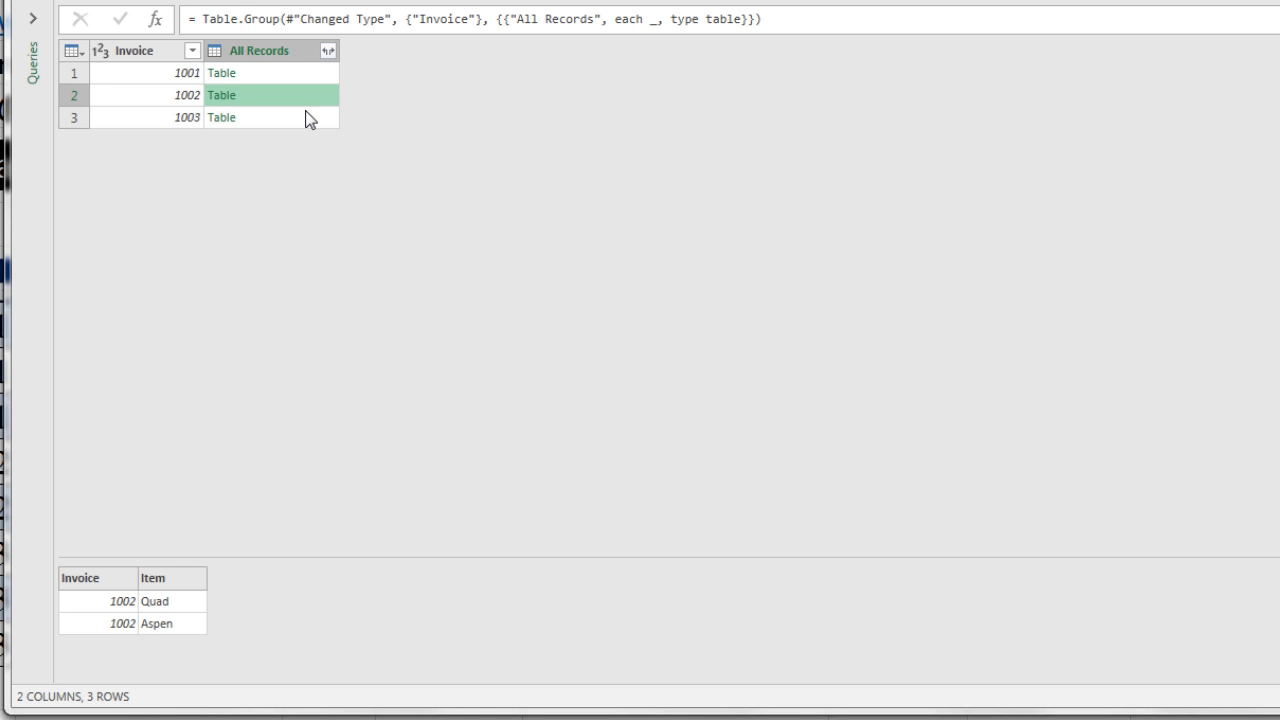
left_click(309, 118)
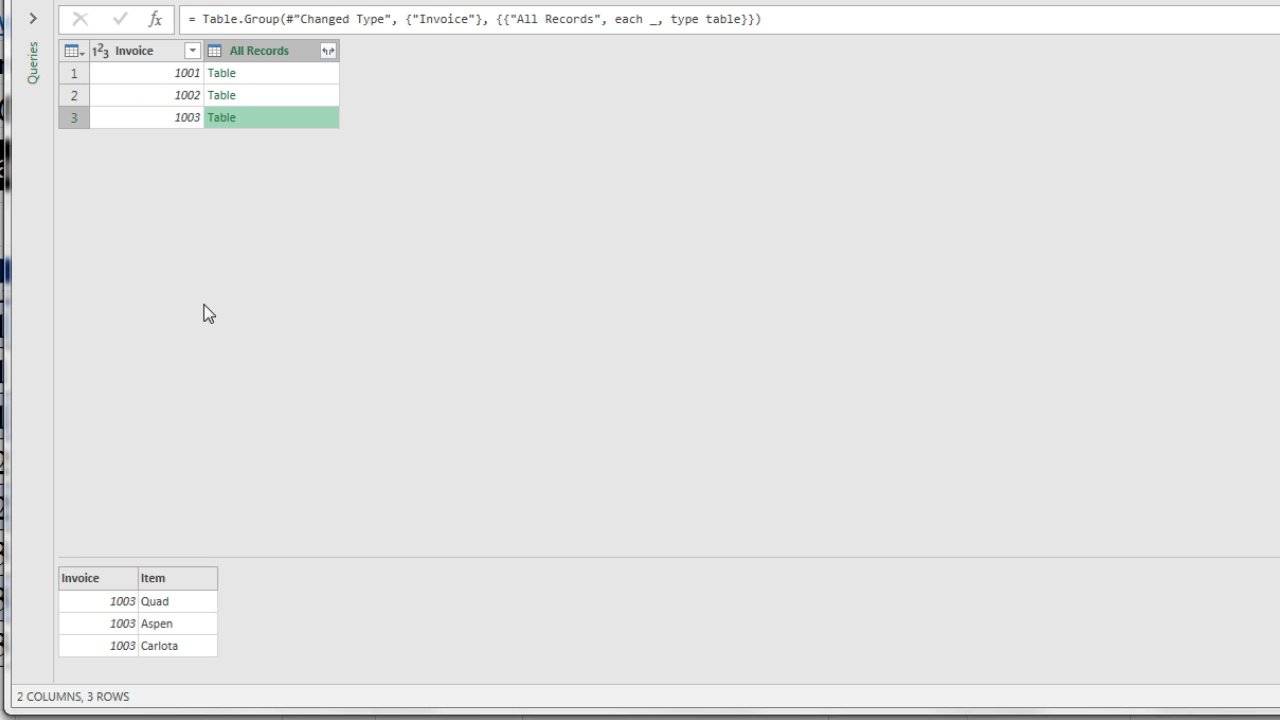
Step: Start a new custom column and name it All Items
left_click(279, 45)
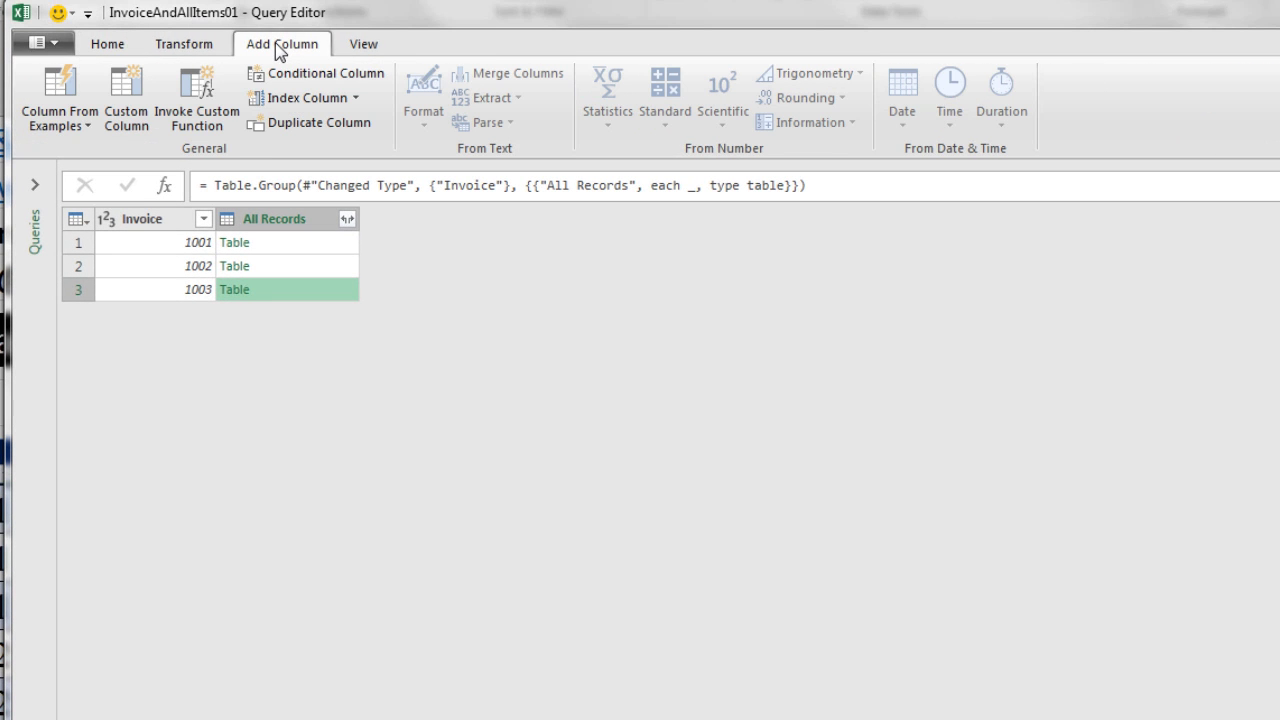
left_click(122, 108)
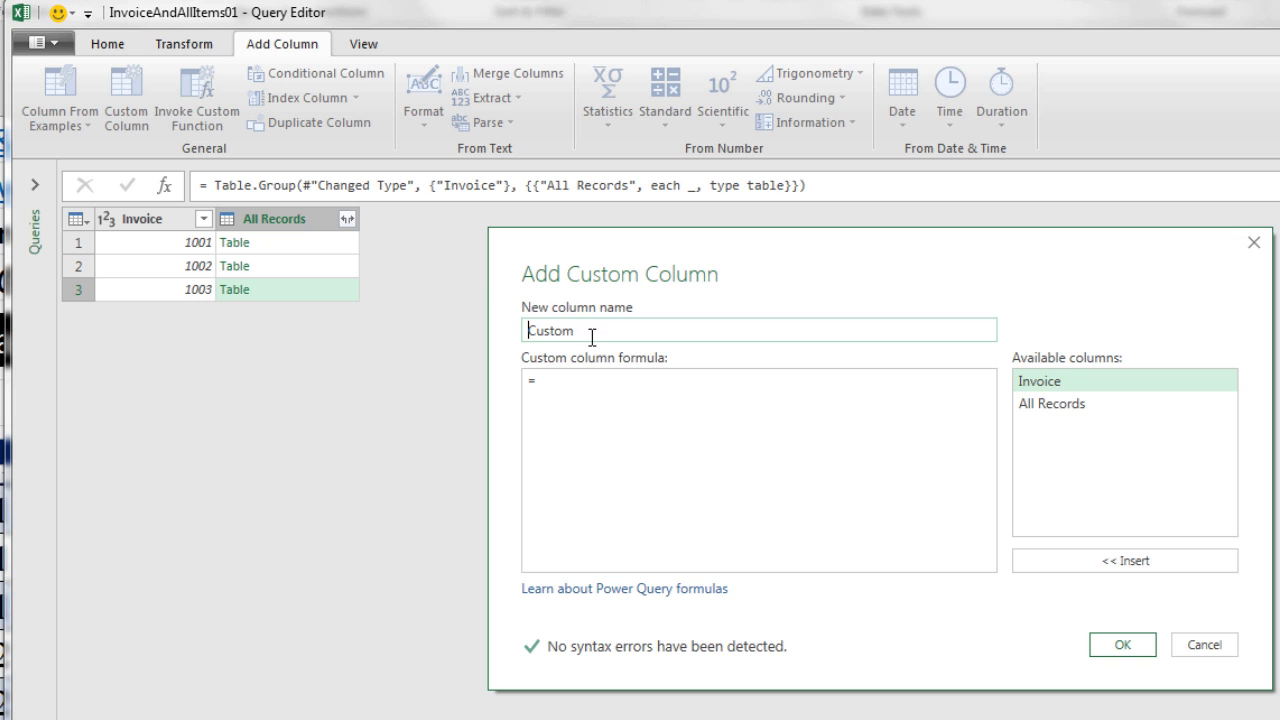
double_click(518, 337)
type("All Items")
Step: Define the All Items column with the formula =Text.Combine([All Records][Item],", ") and create it
left_click(621, 385)
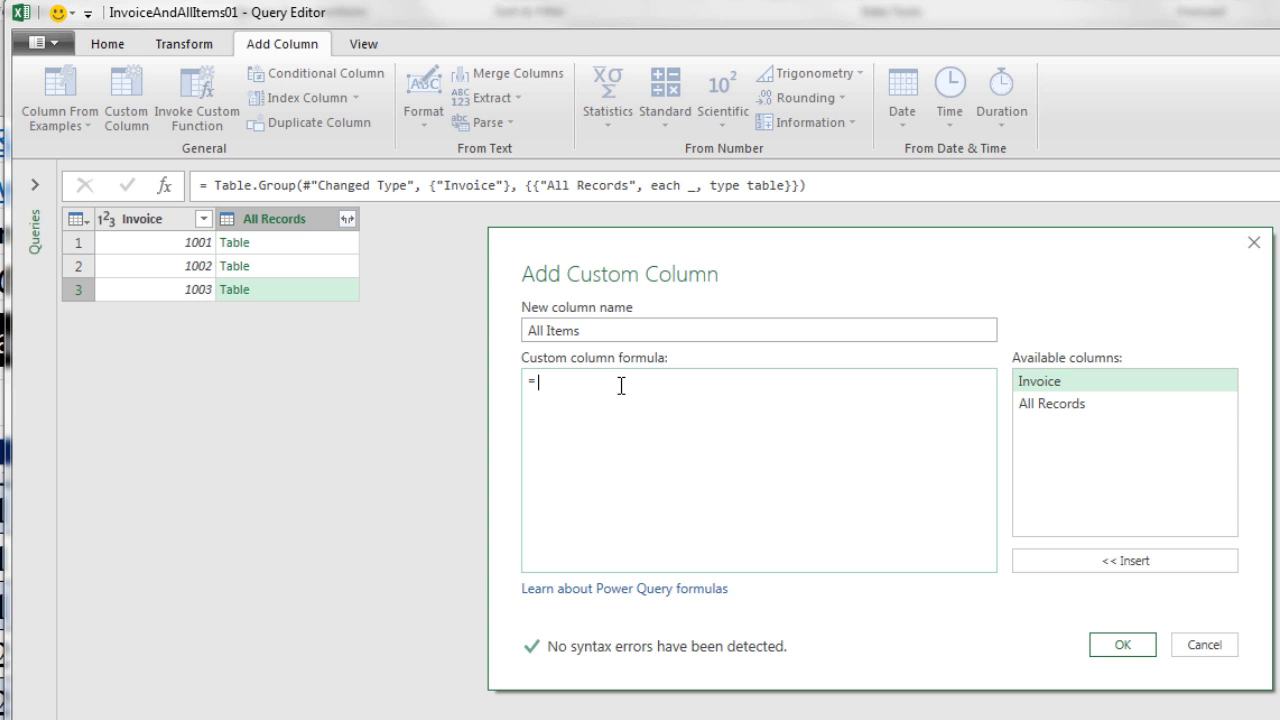
type("Text.Combine(")
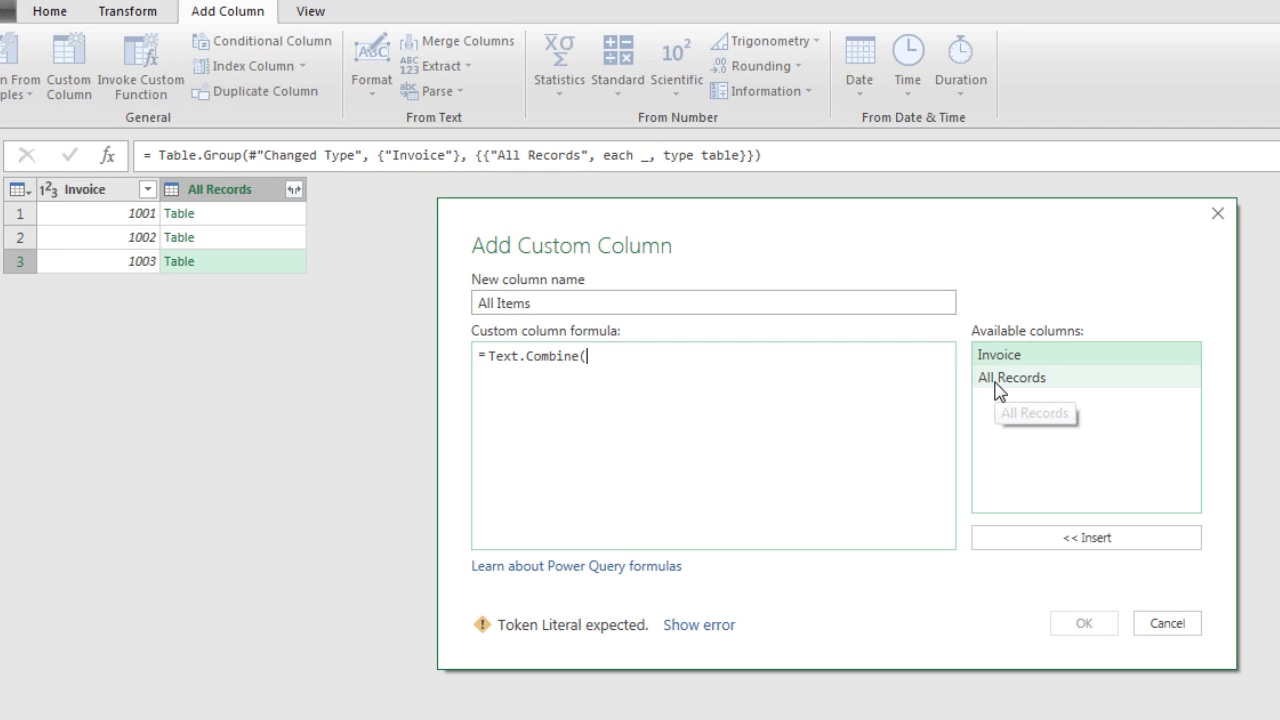
double_click(996, 380)
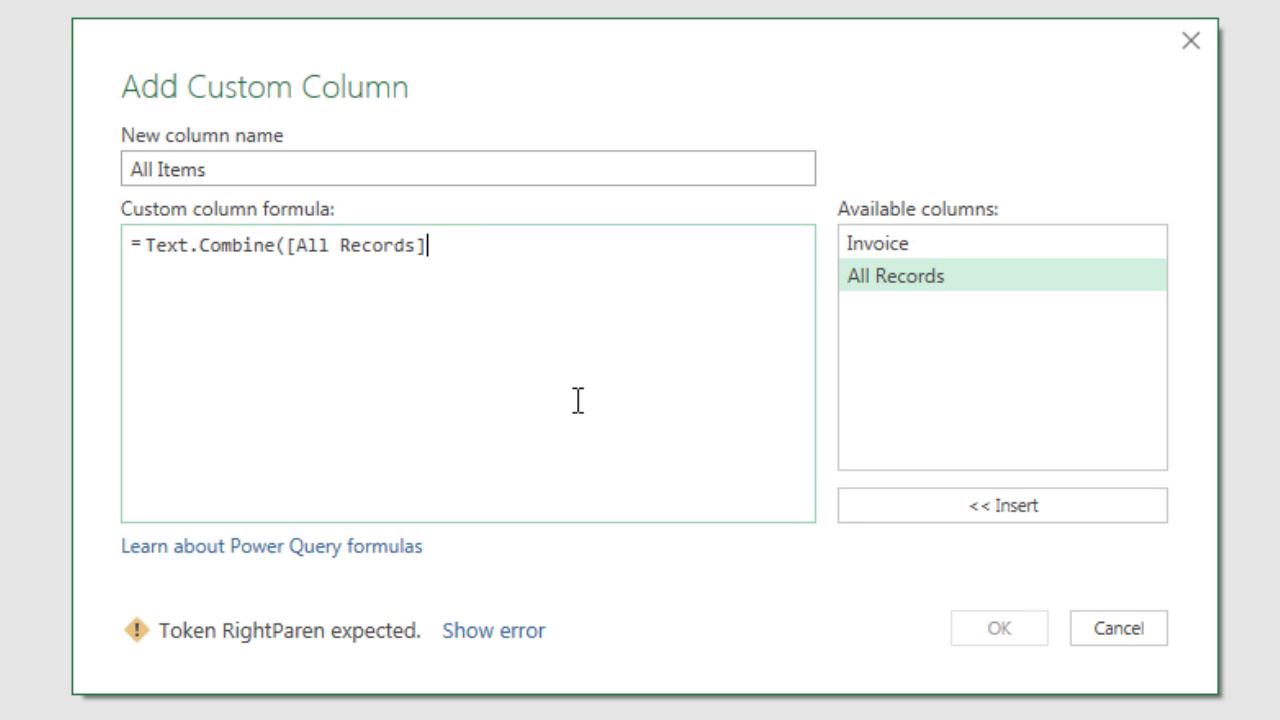
type("[Item")
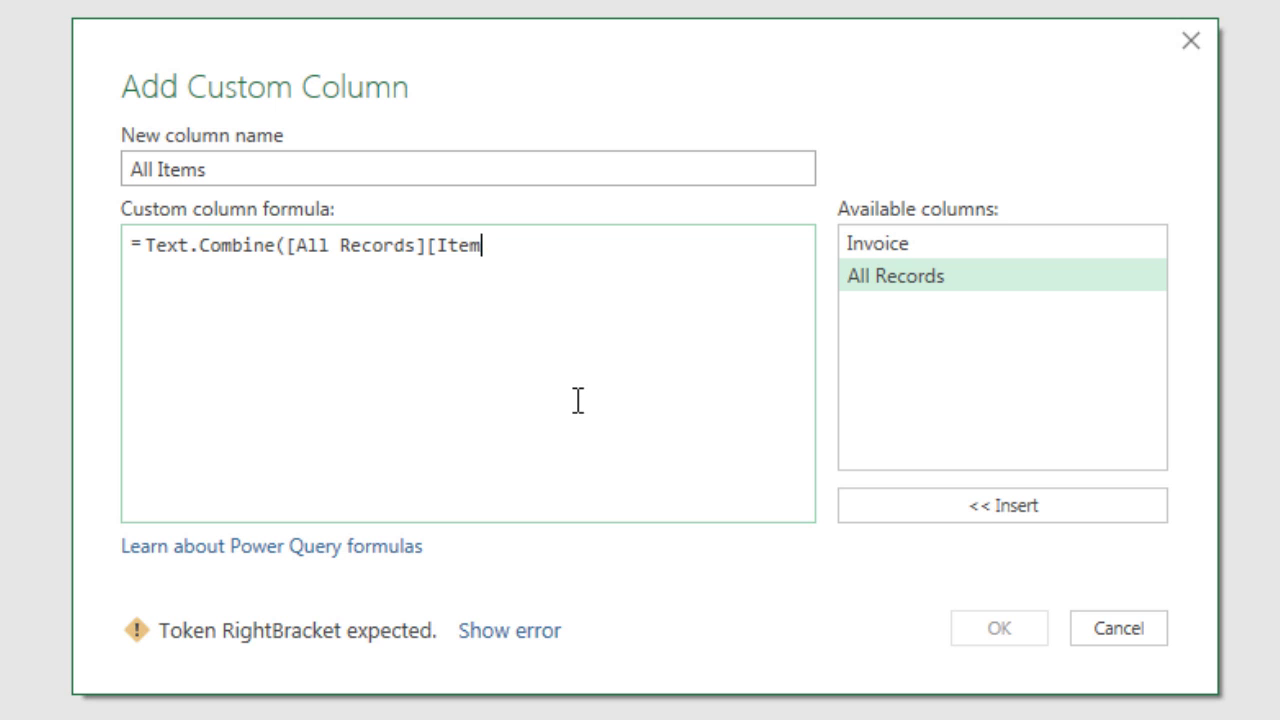
type("]")
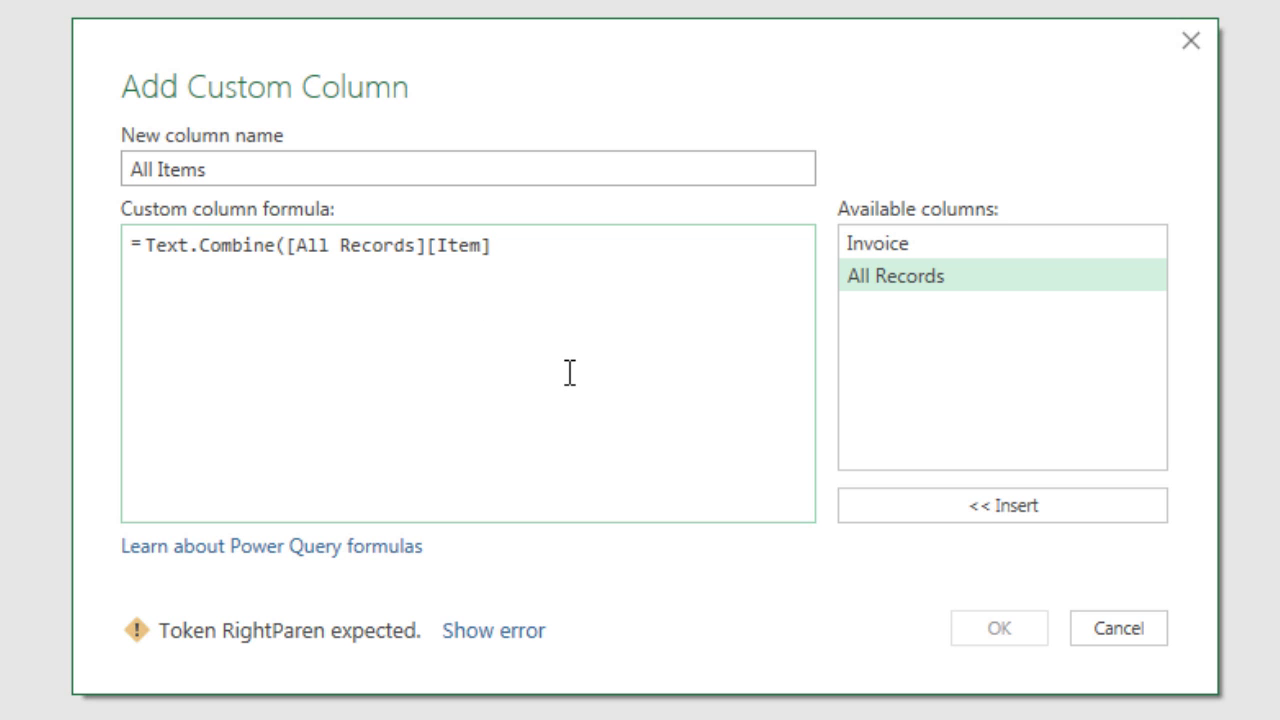
type(",\", \"")
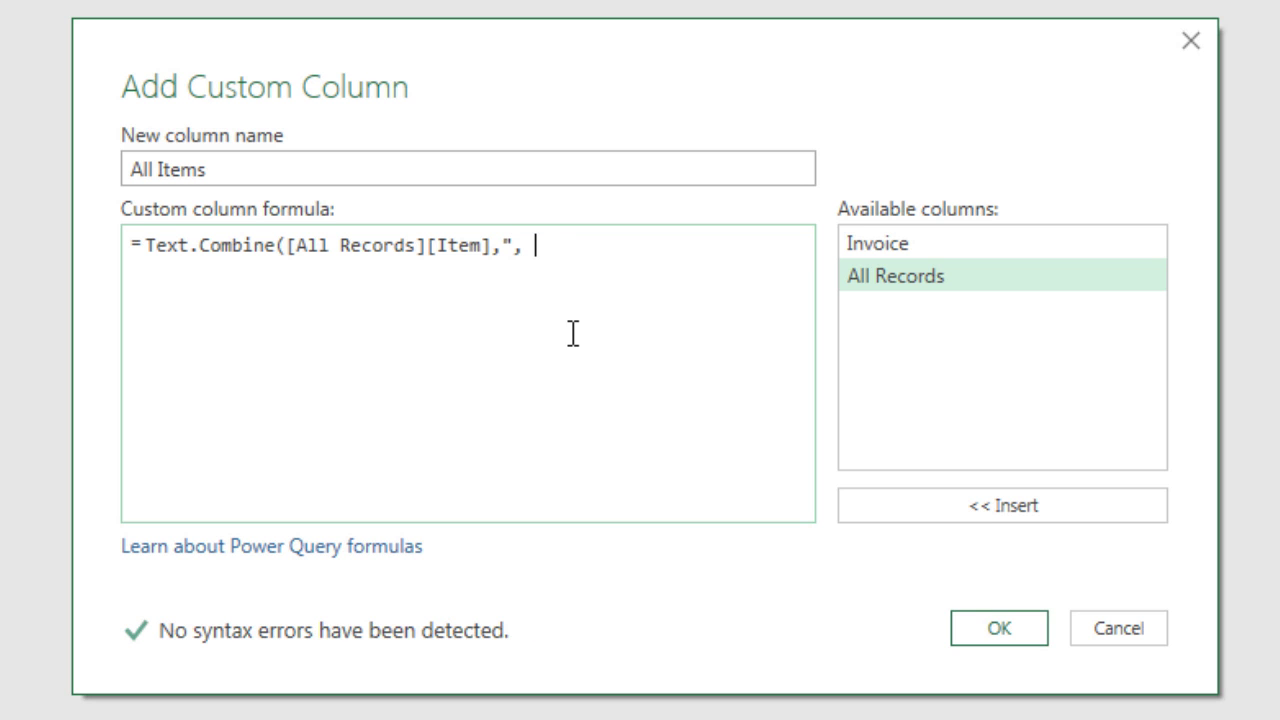
type(")")
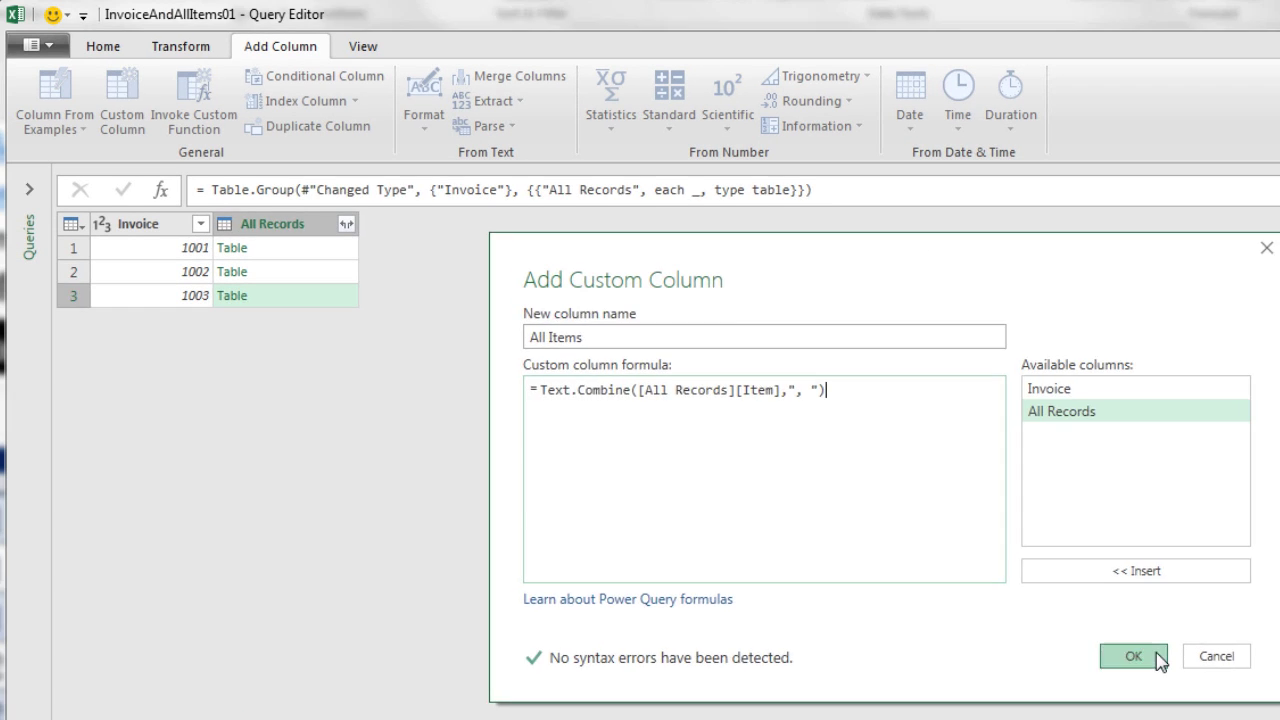
left_click(999, 628)
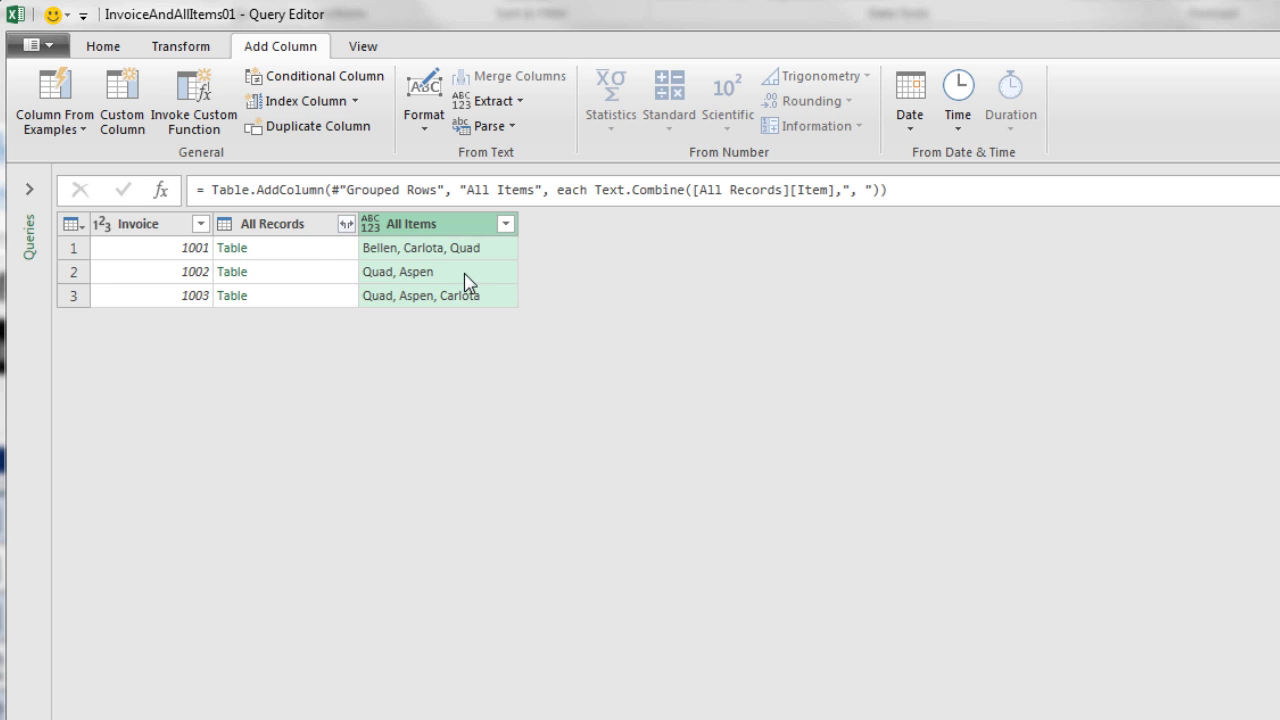
Step: Remove the All Records column from the query
right_click(283, 232)
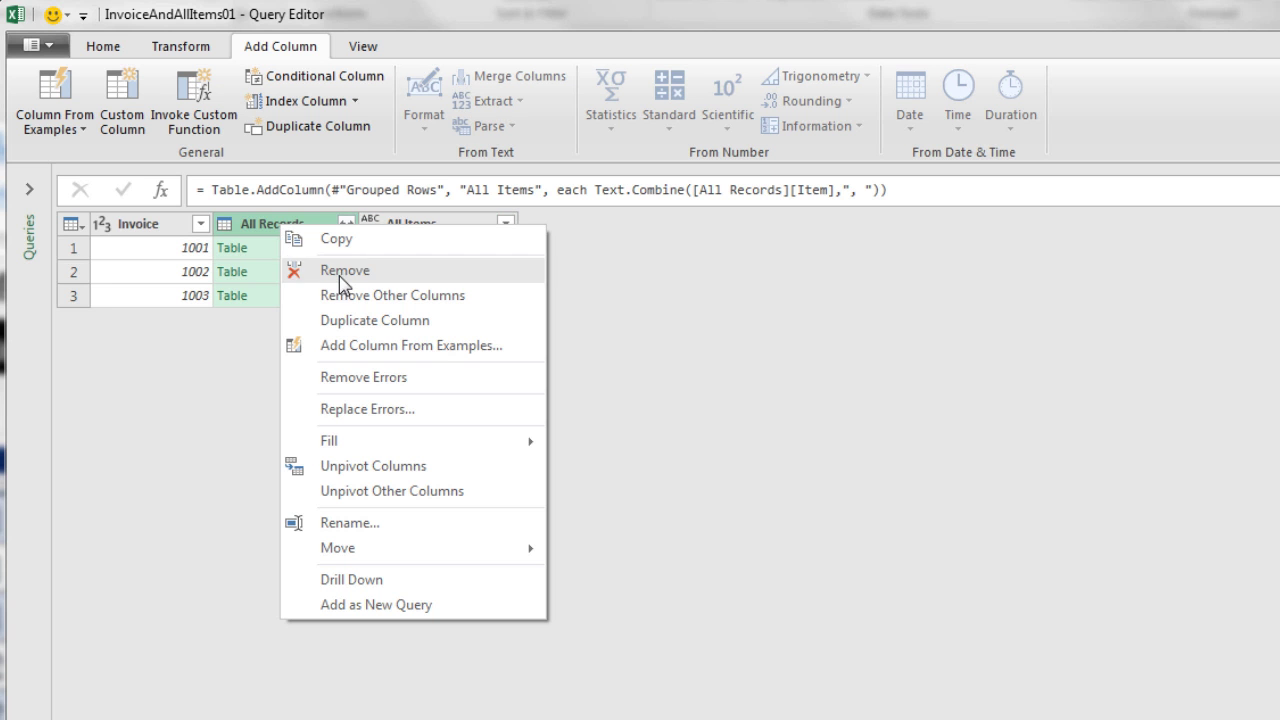
left_click(343, 272)
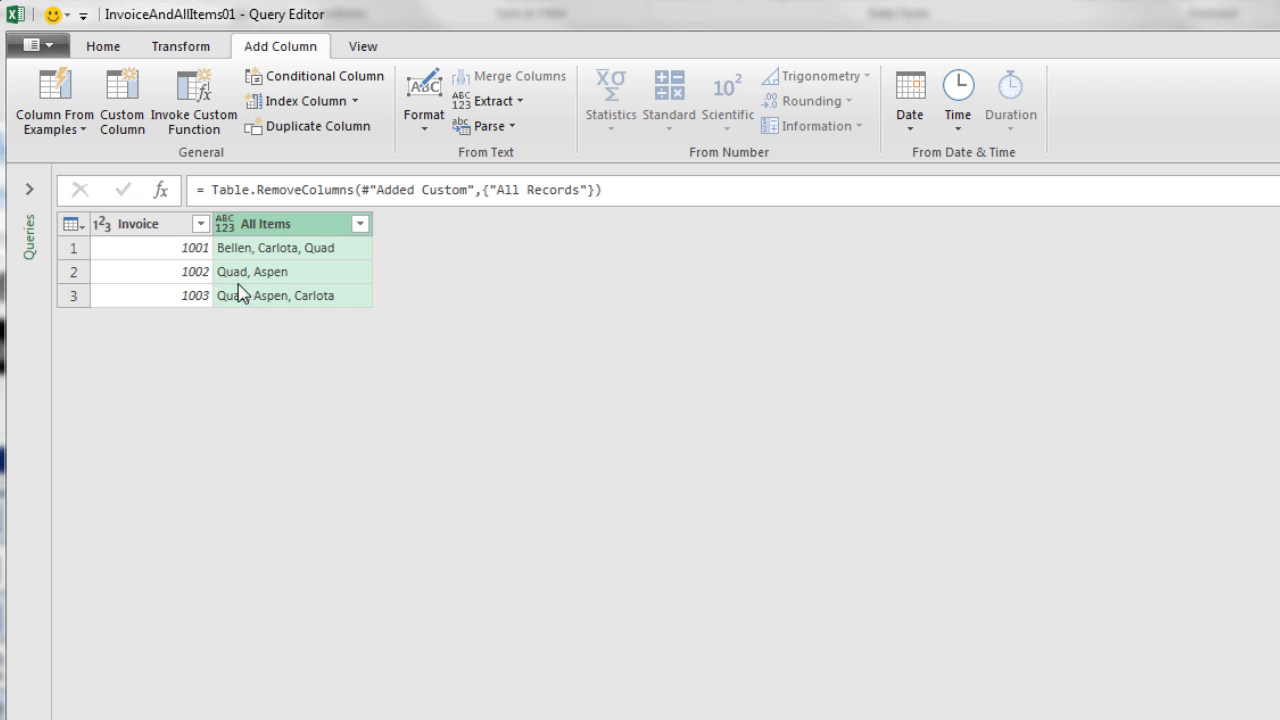
Step: Examine the M code of the InvoiceAndAllItems01 query in the Advanced Editor, including the Source expression, and close the editor
left_click(366, 50)
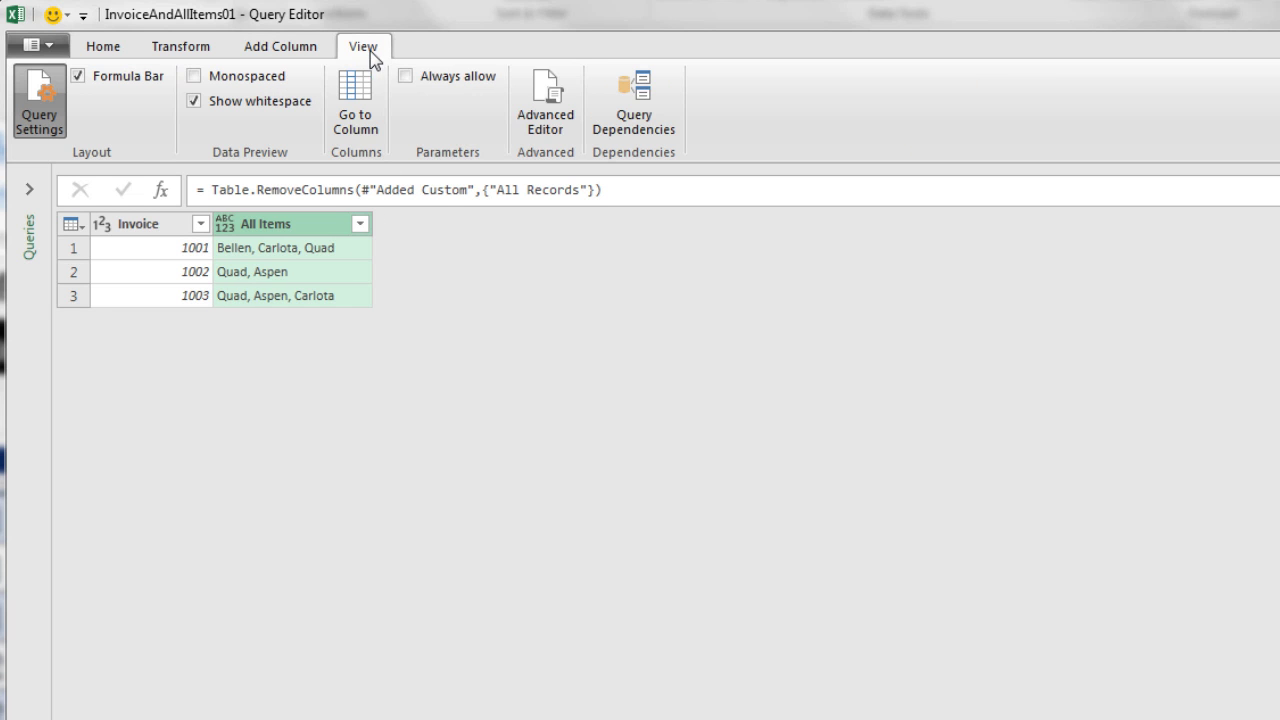
left_click(546, 118)
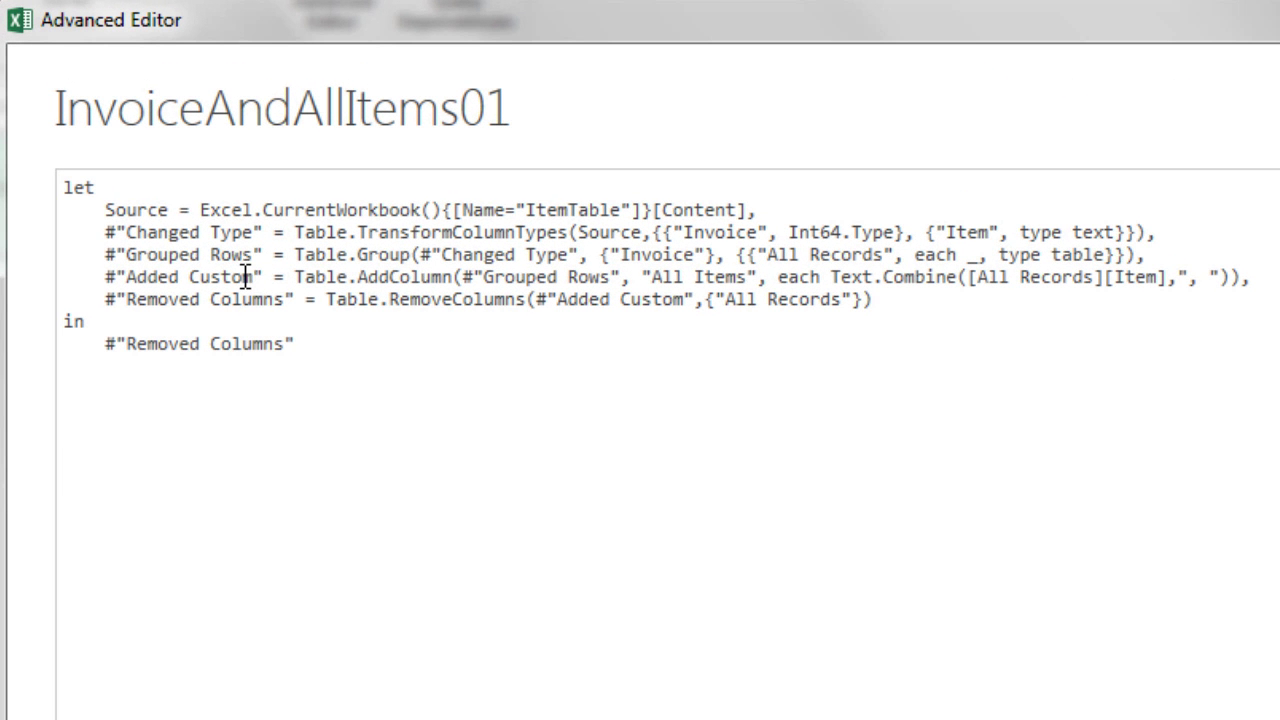
double_click(141, 212)
left_click(149, 216)
left_click_drag(201, 210, 440, 205)
key("shift+Home")
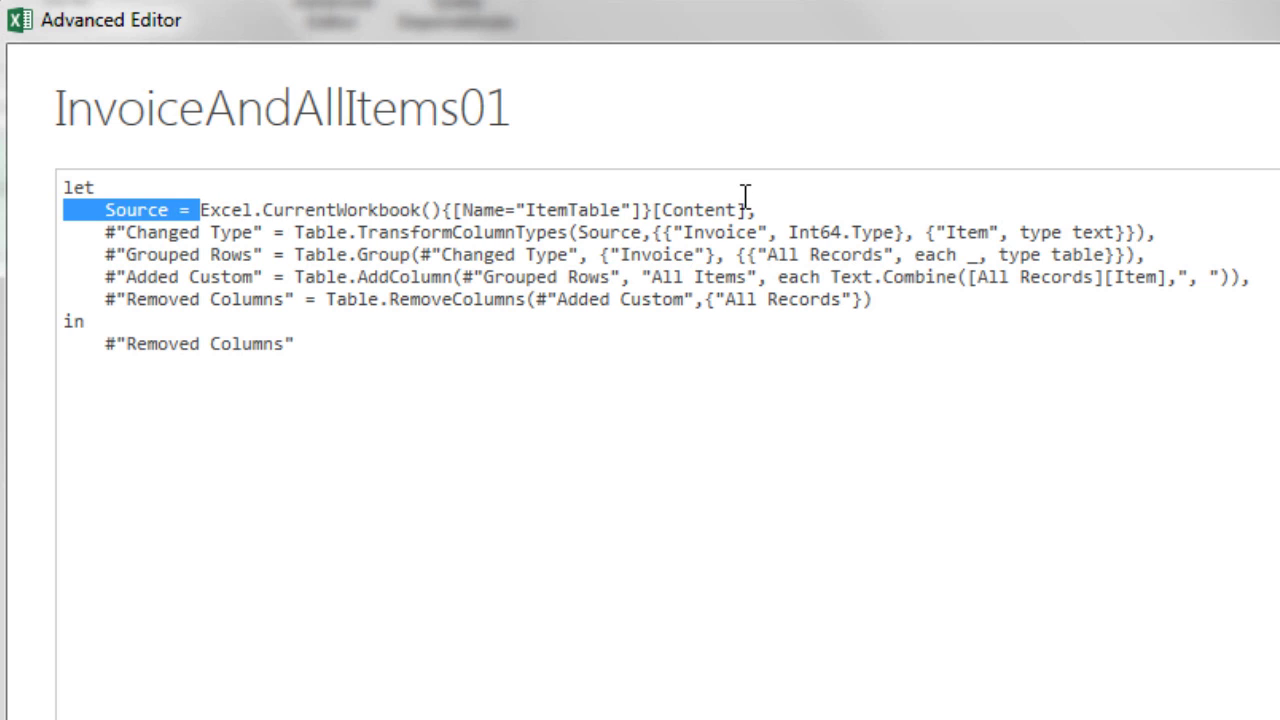
left_click_drag(750, 198, 753, 209)
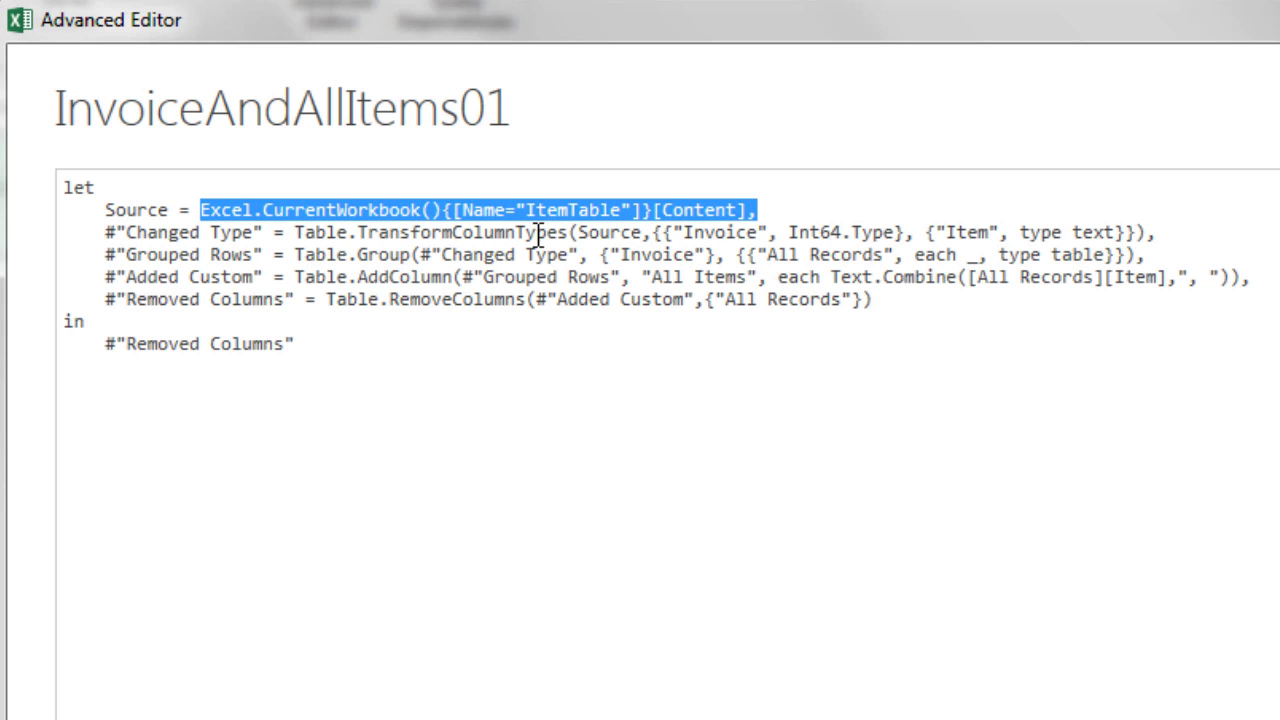
left_click(505, 254)
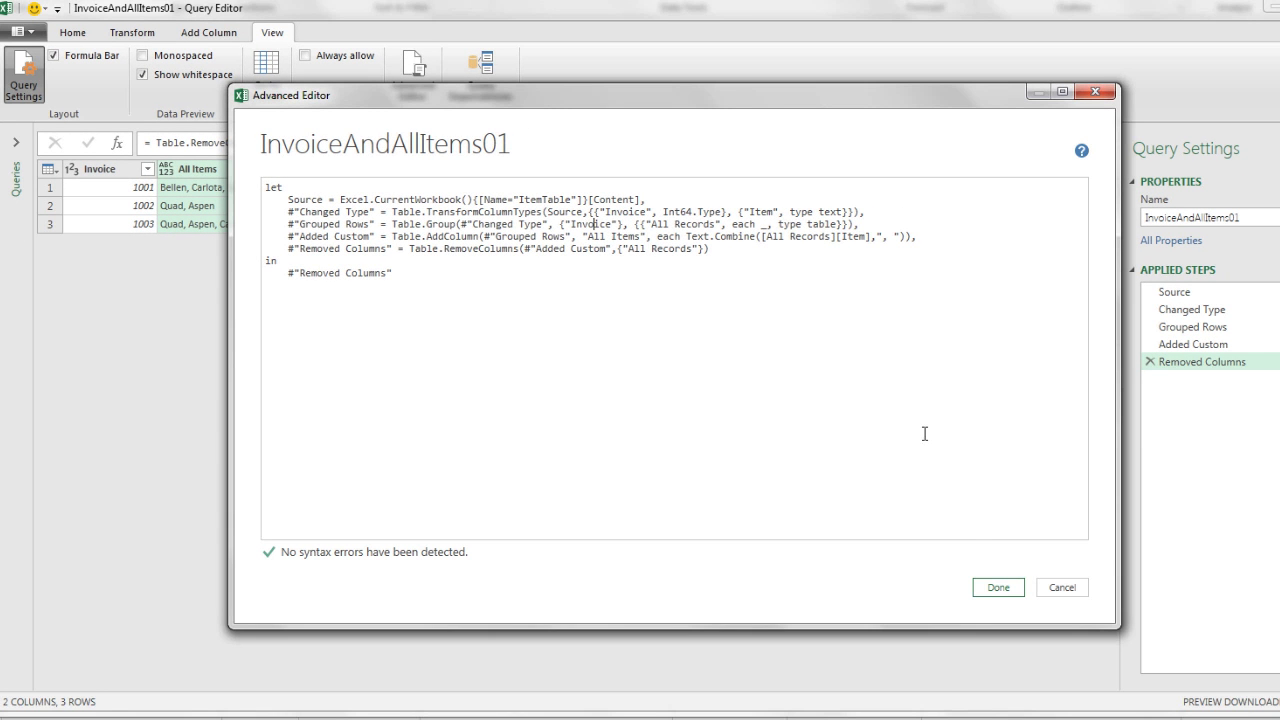
left_click(996, 592)
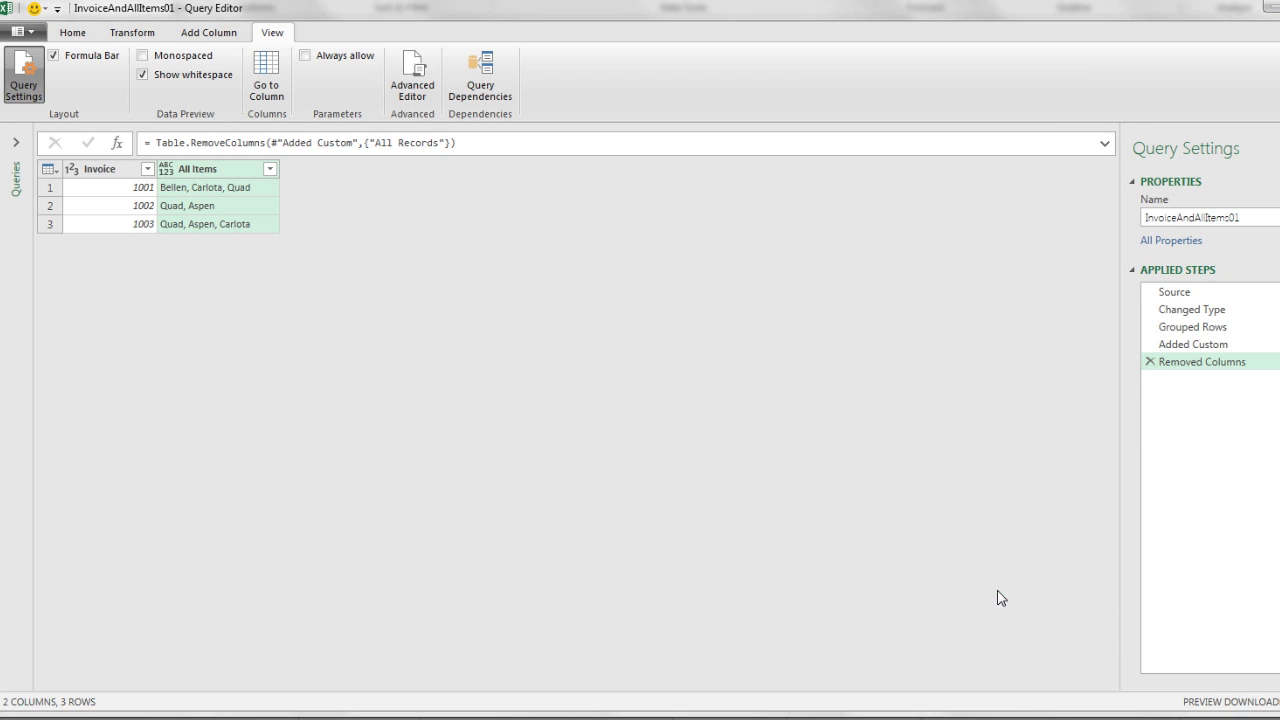
Step: Close the query and load its result as a table on the existing worksheet 1415 at cell D10
left_click(74, 33)
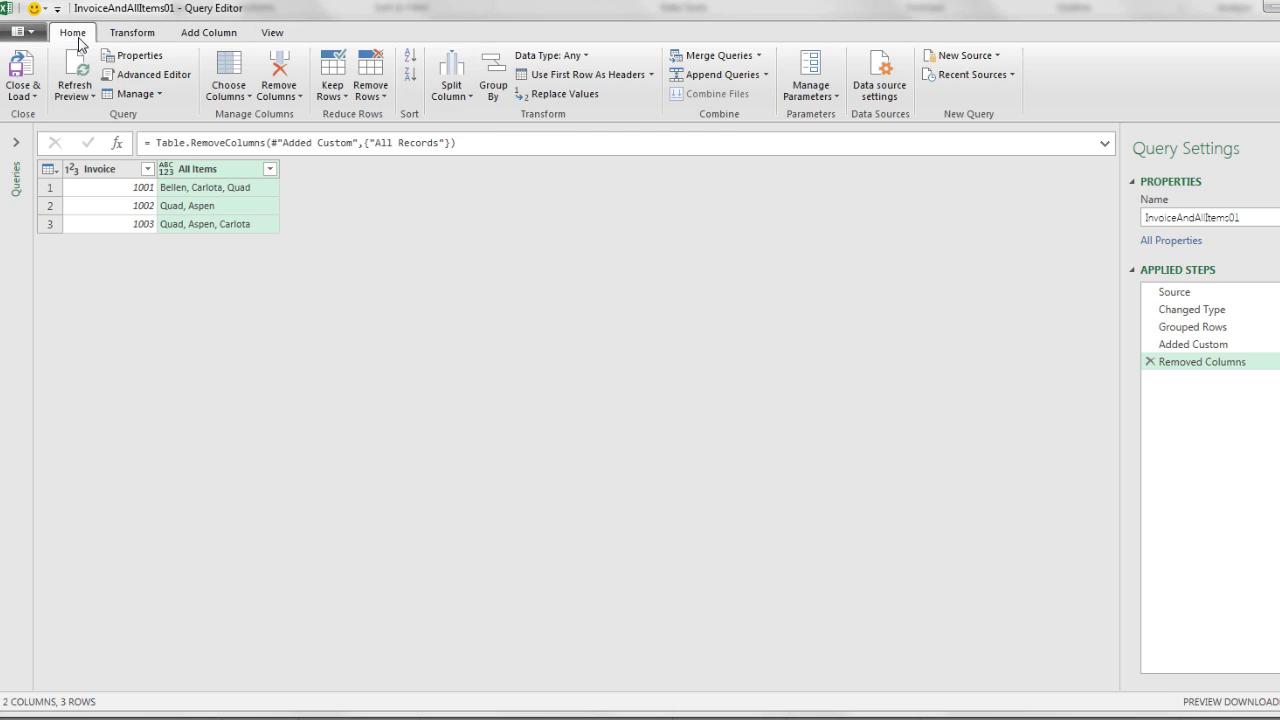
left_click(38, 98)
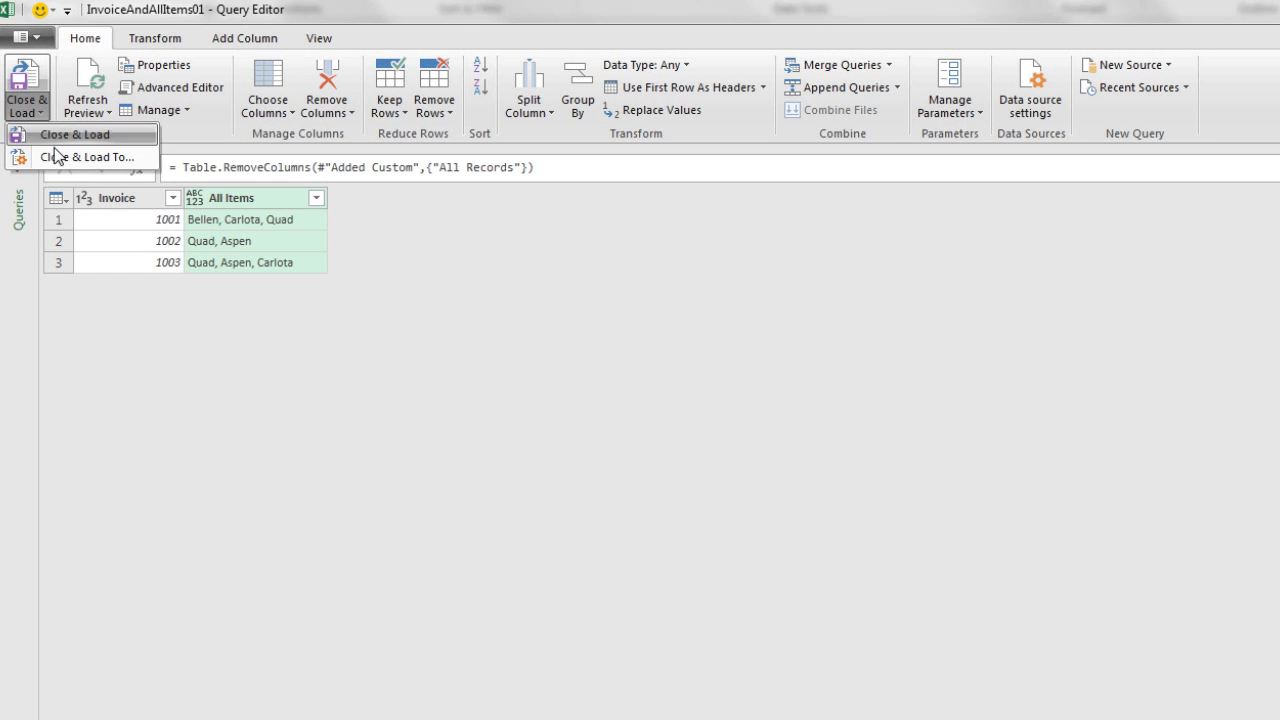
left_click(68, 156)
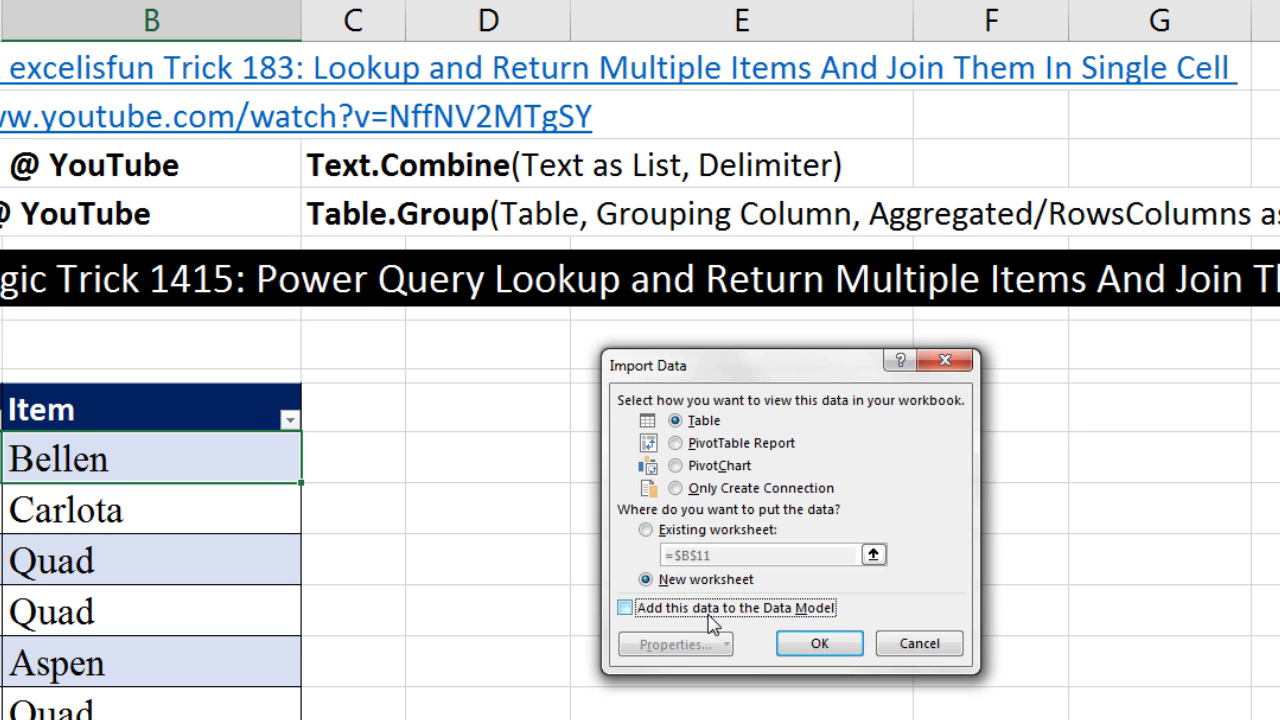
left_click(648, 531)
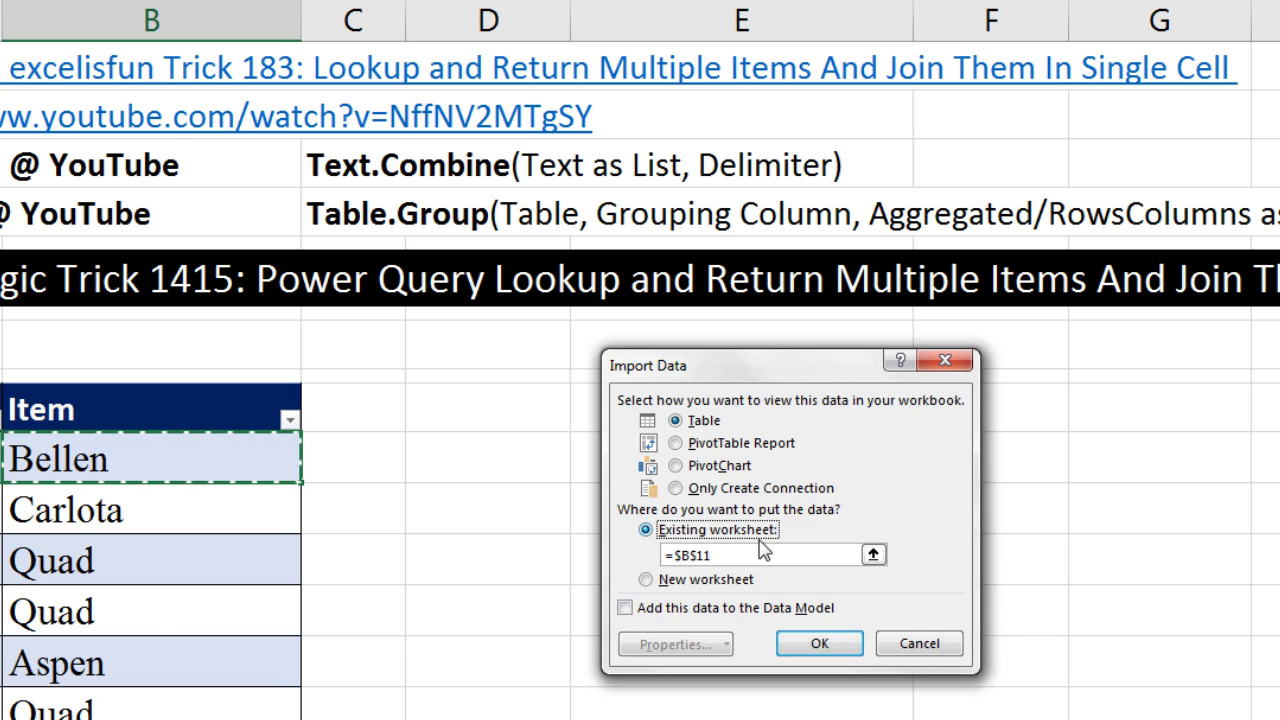
left_click(872, 555)
left_click(497, 397)
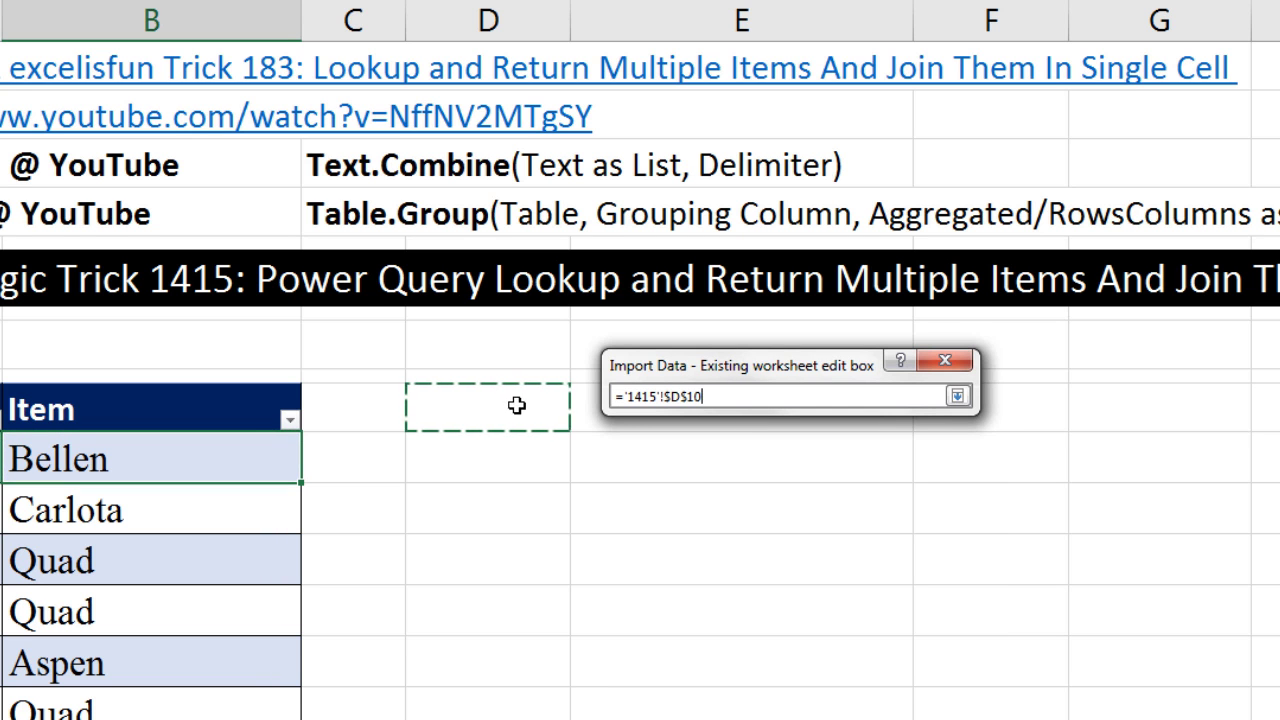
left_click(957, 396)
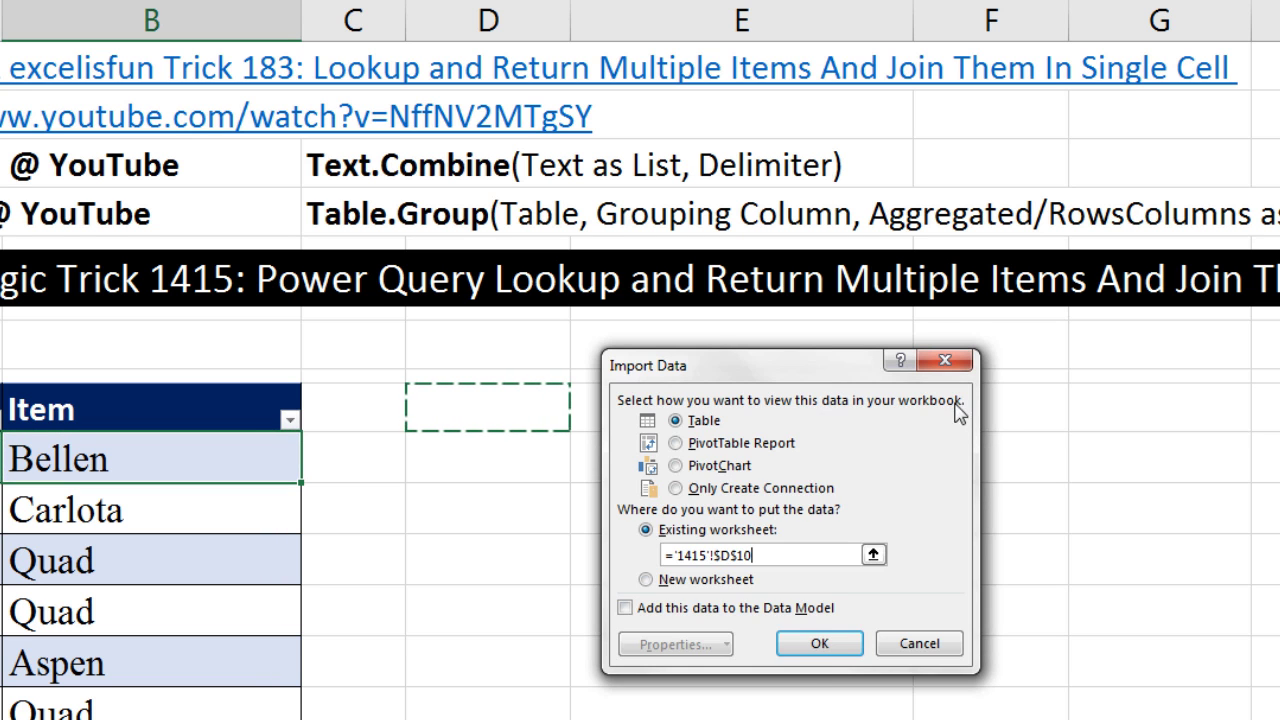
left_click(819, 644)
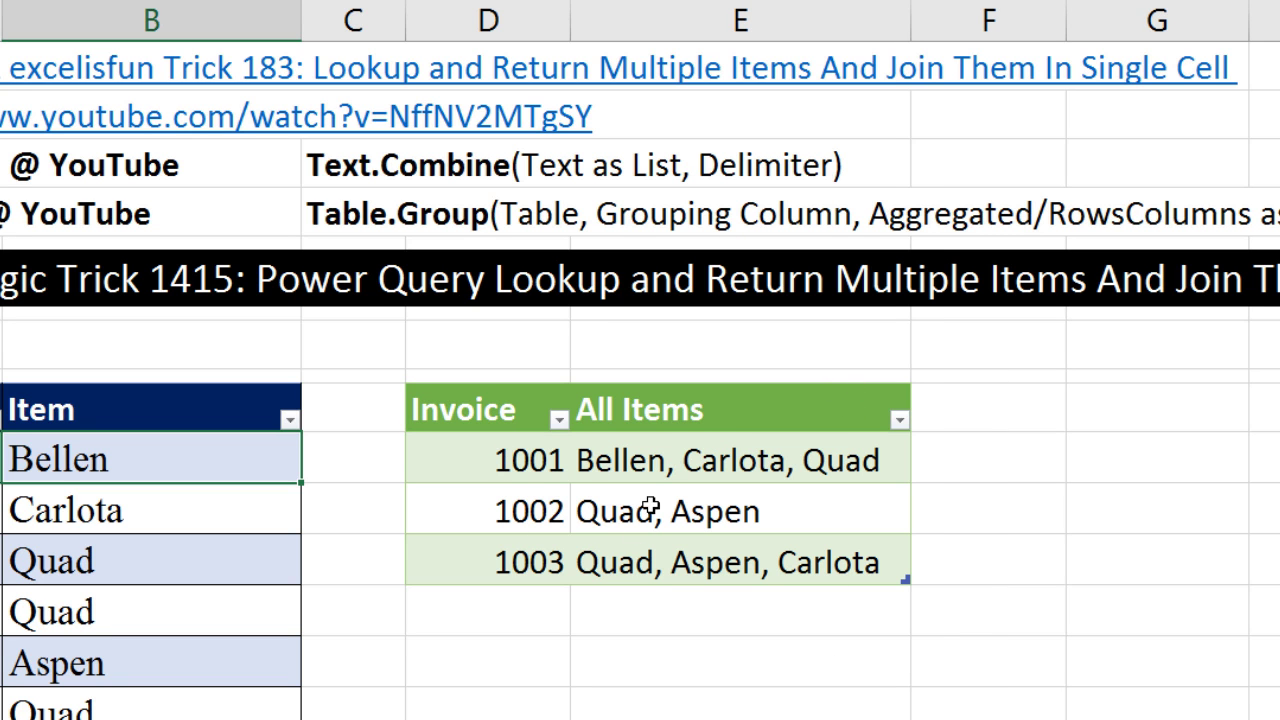
Step: Check the joined items for invoices 1001, 1002 and 1003 in the loaded table's All Items column
left_click(660, 458)
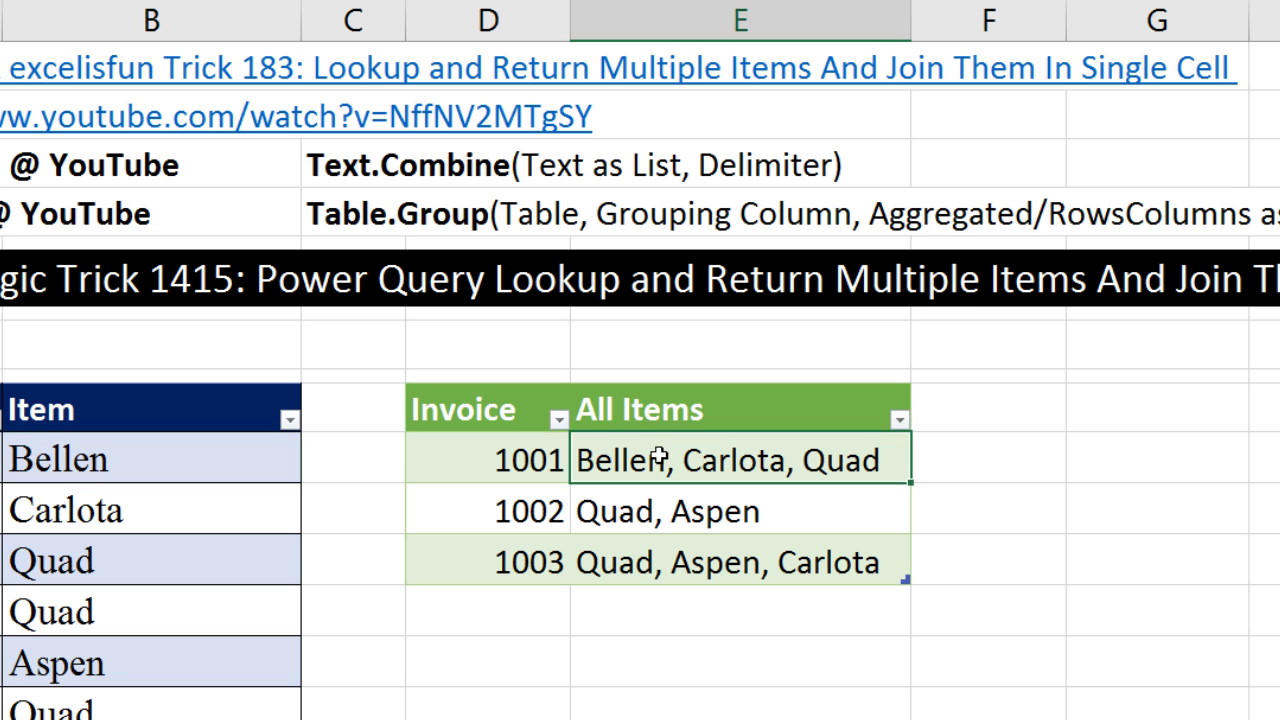
left_click(692, 518)
left_click(708, 567)
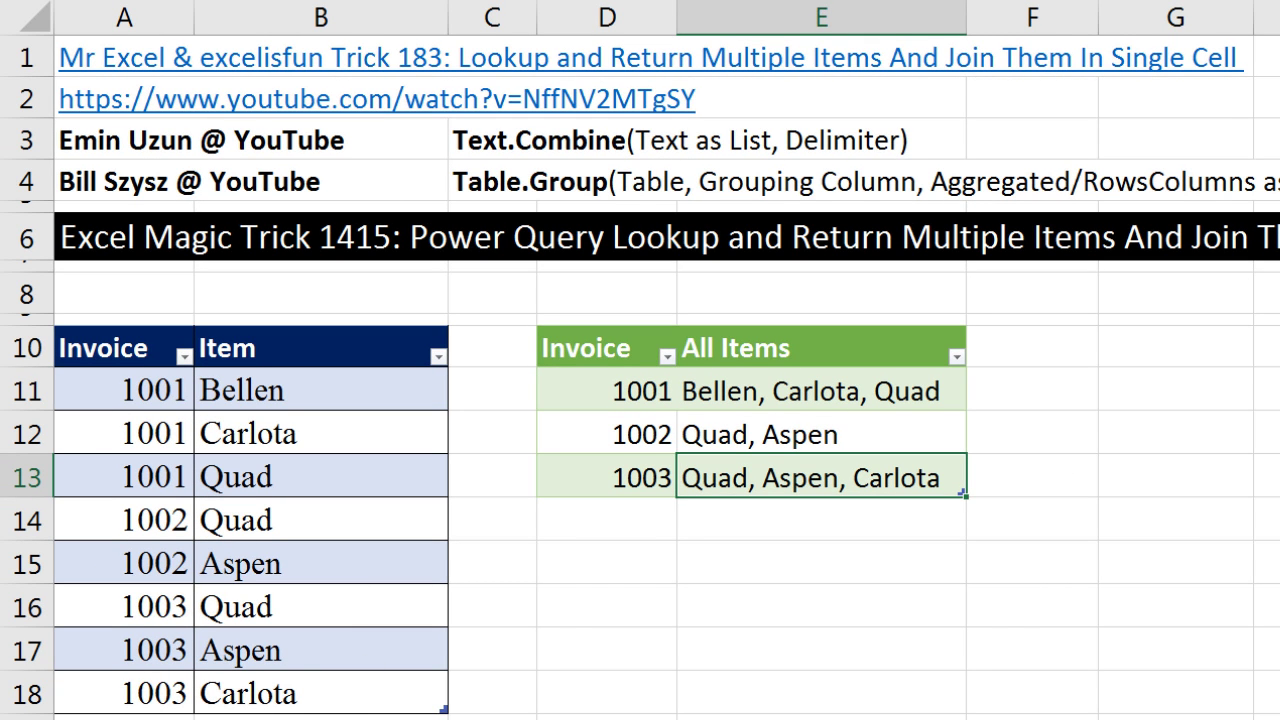
Step: Create a second query from the ItemTable table on the sheet and name it InvoiveAndAllItems02
left_click(268, 397)
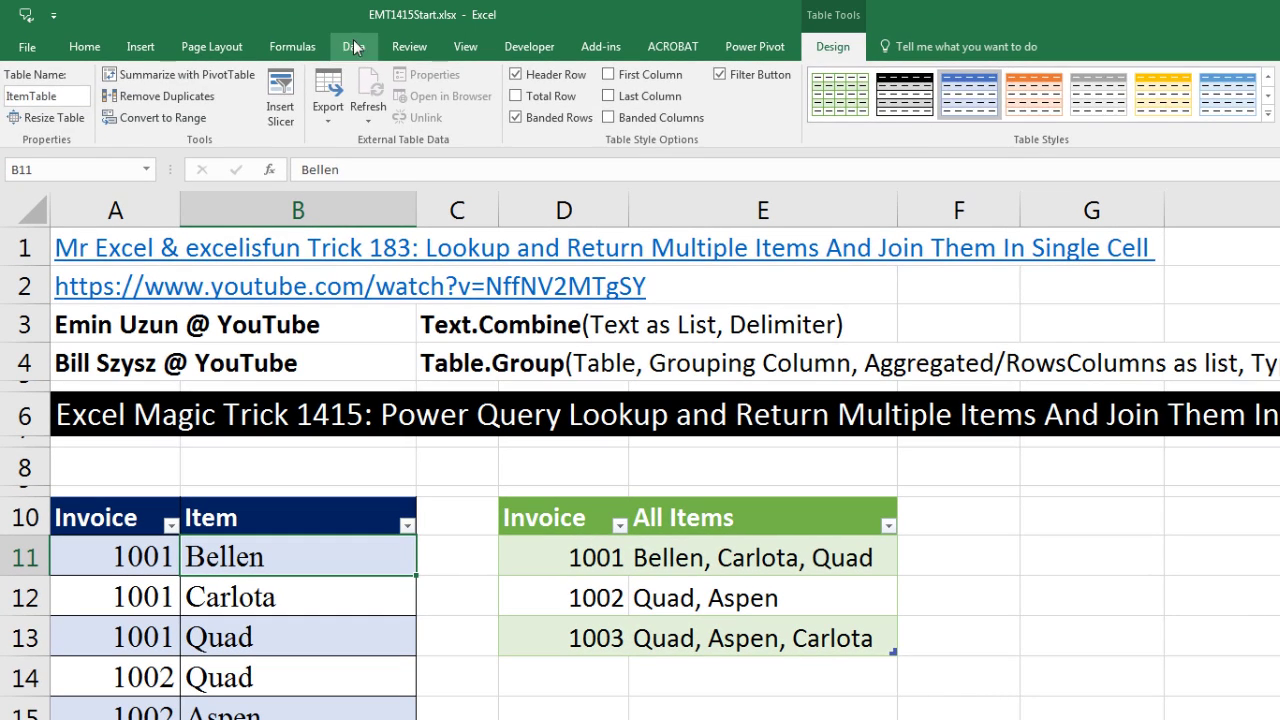
left_click(353, 47)
left_click(164, 100)
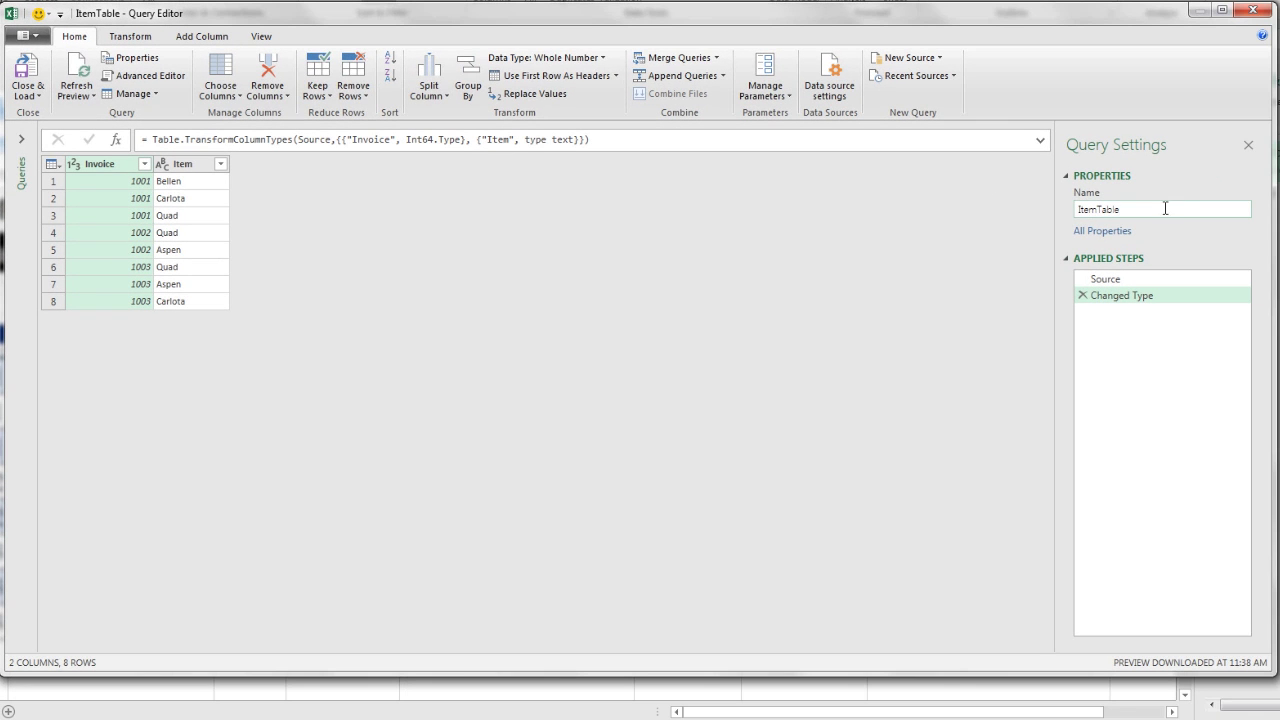
double_click(1108, 208)
key("ctrl+v")
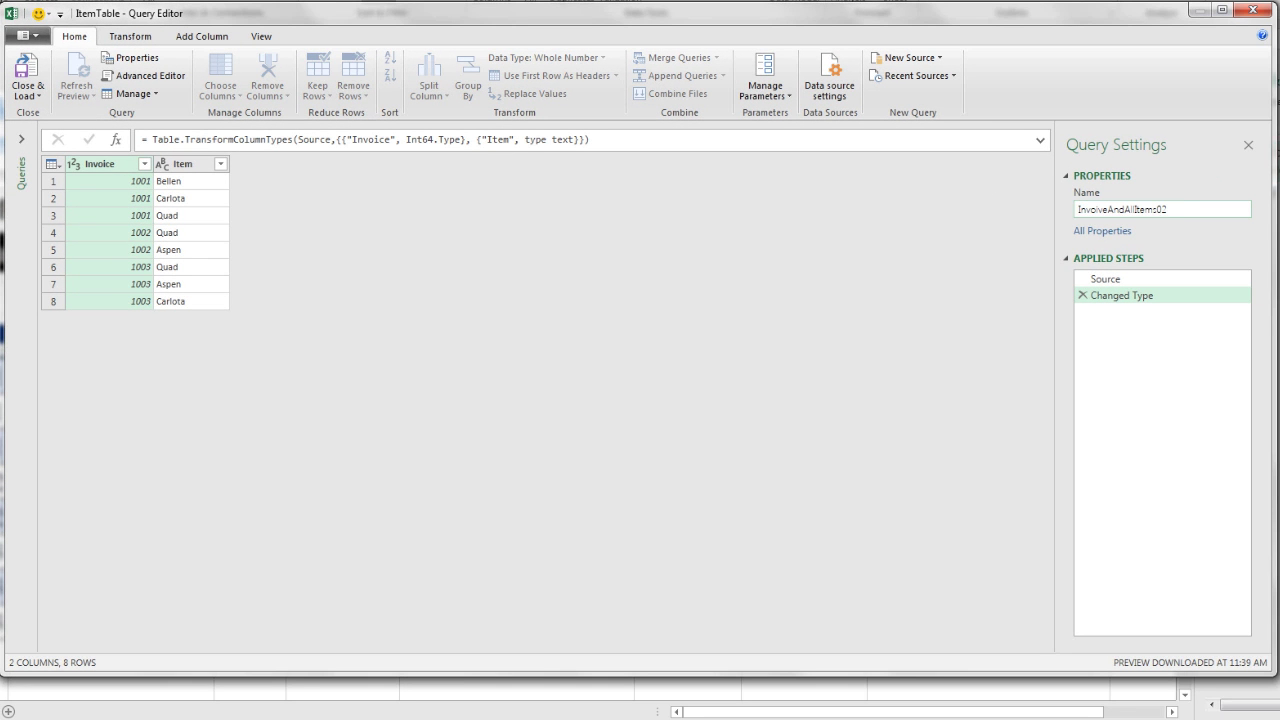
key("Return")
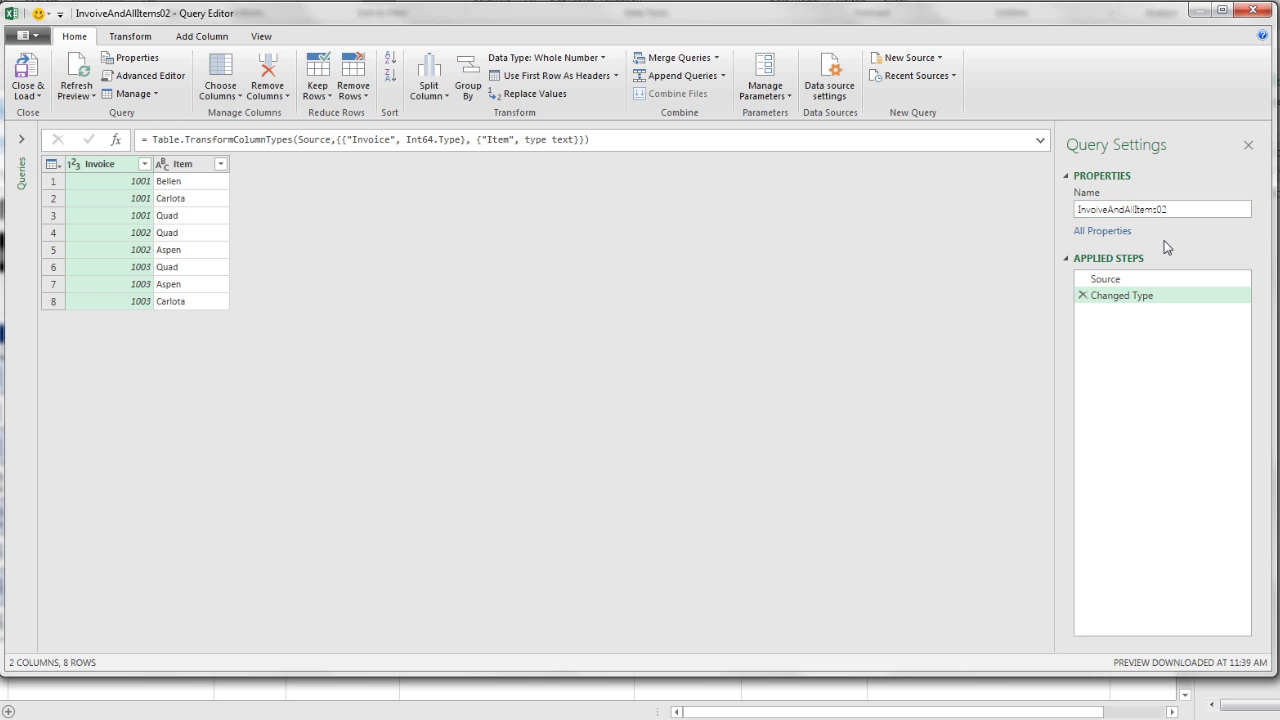
Step: Delete the Changed Type step from the new query and open its code in the Advanced Editor
left_click(1082, 295)
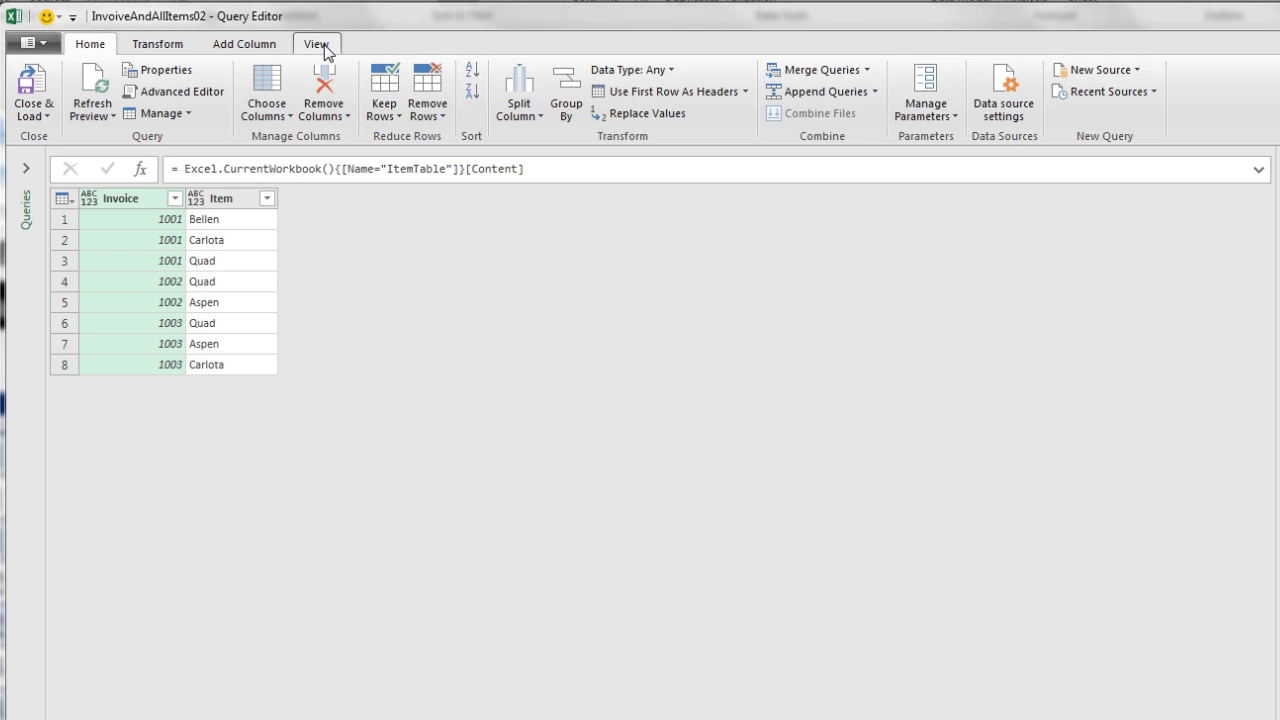
left_click(284, 40)
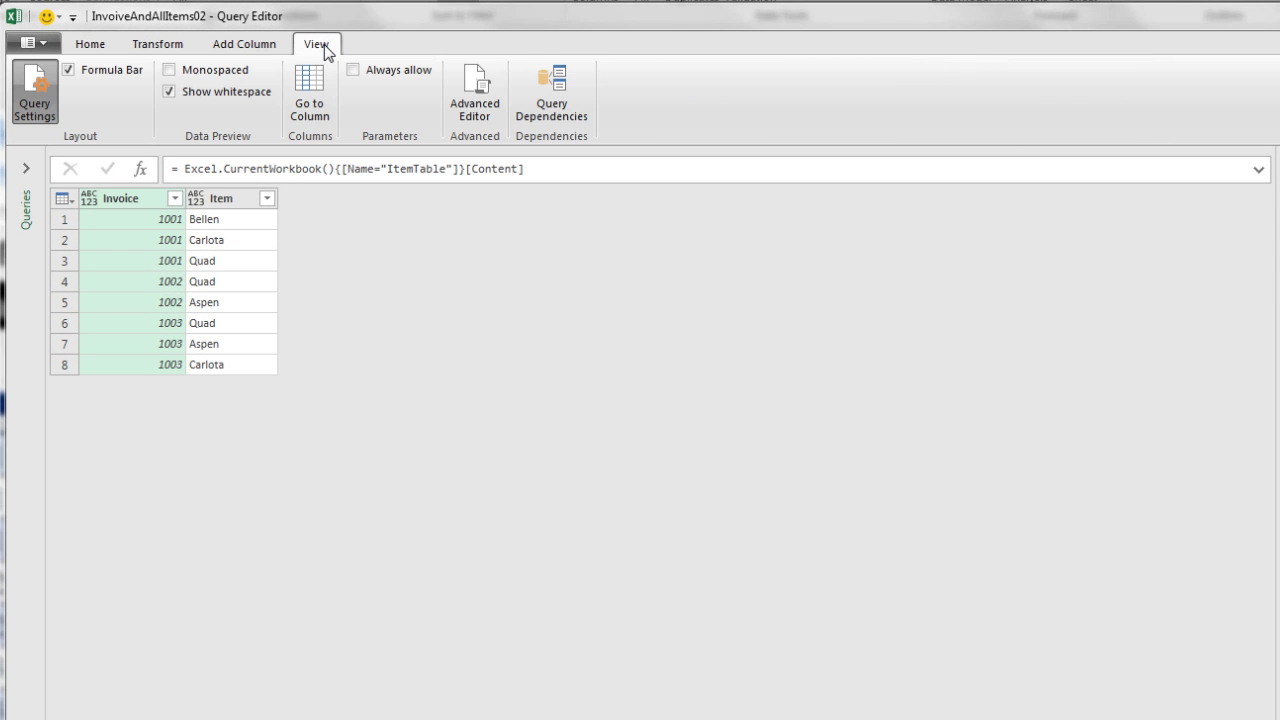
left_click(468, 93)
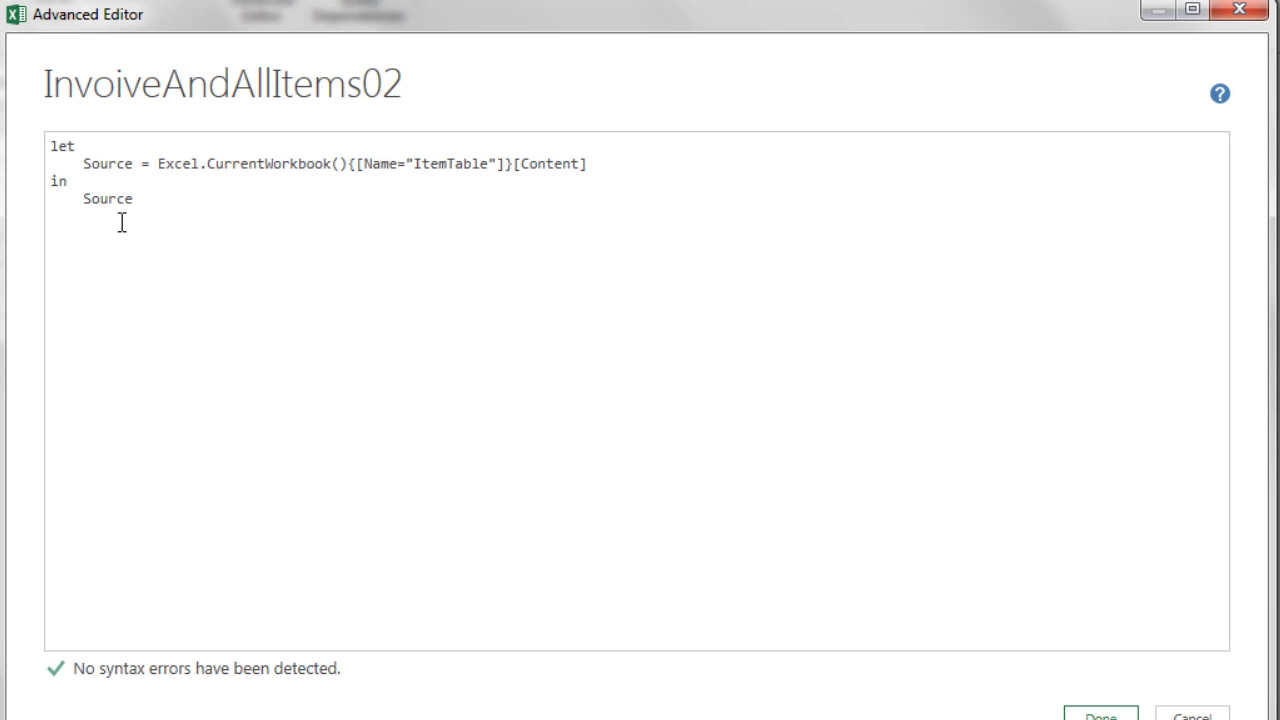
Step: Wrap the Source expression in a Table.Group( call and add {"Invoice"} as its grouping column argument, followed by a comma
left_click(160, 165)
type("Table.G")
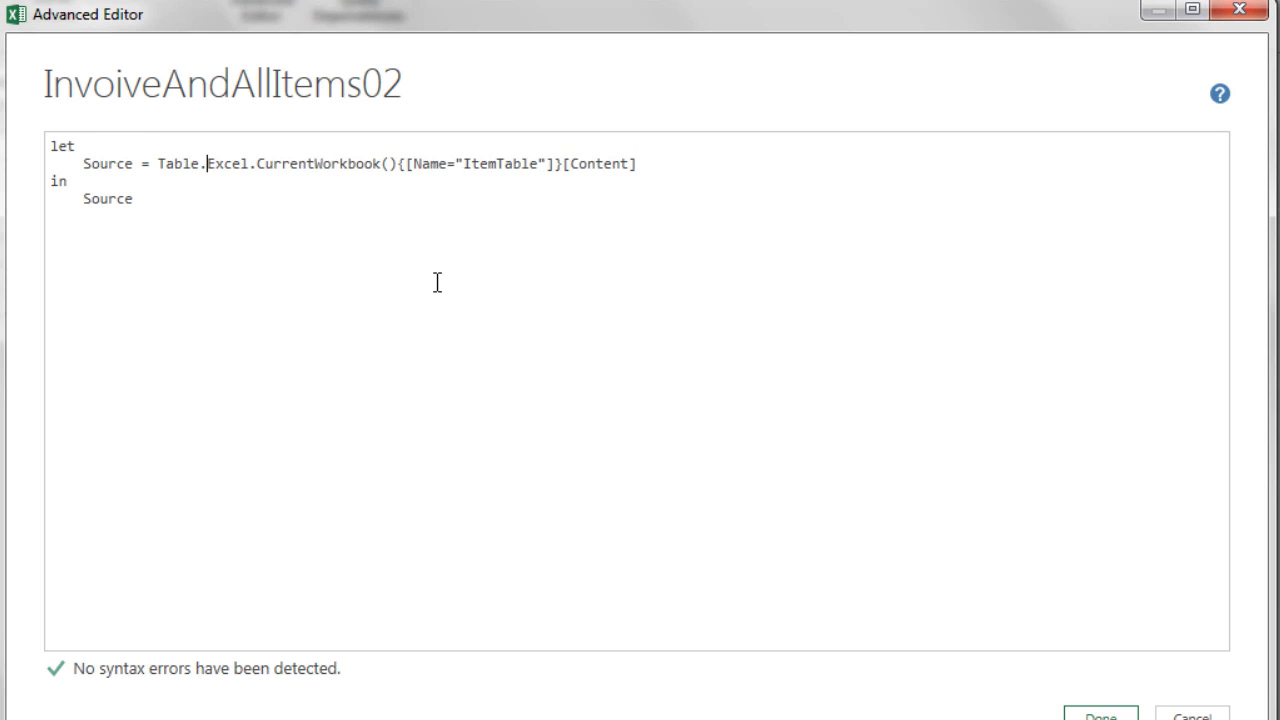
type("roup")
key("BackSpace")
key("BackSpace")
type("up(")
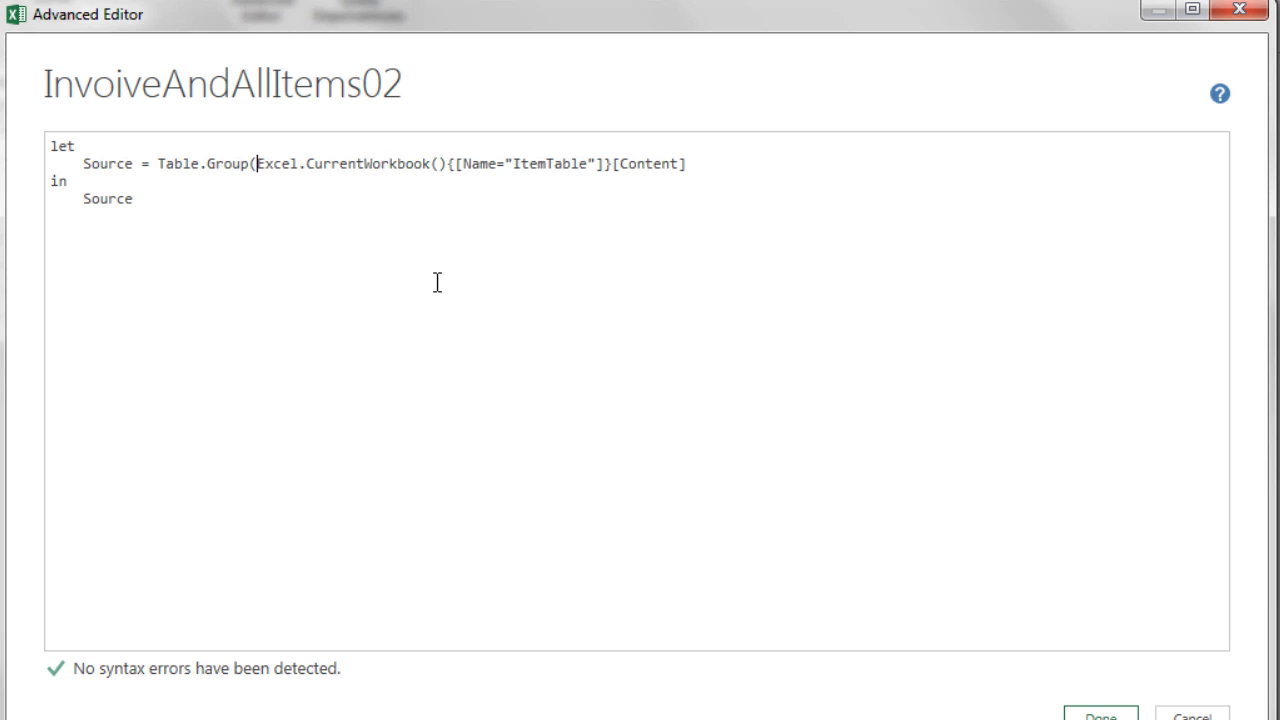
left_click(716, 163)
type(",{\"Invoice\"}")
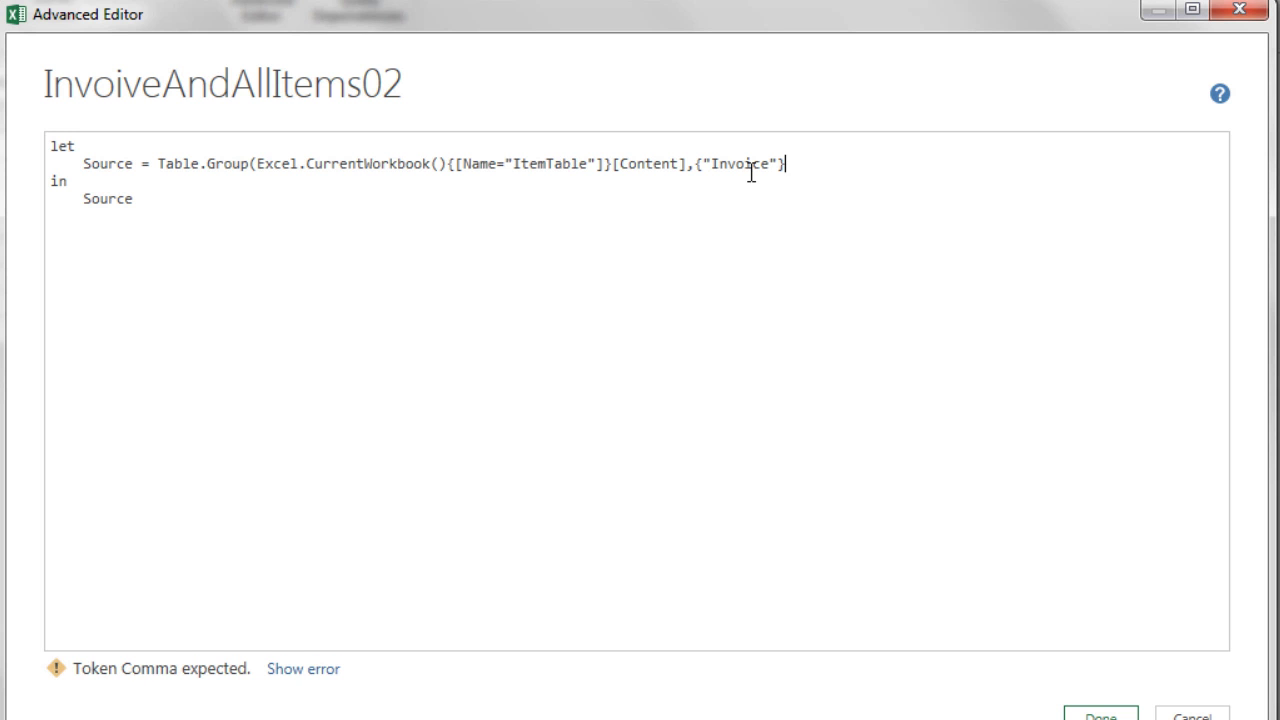
type(",")
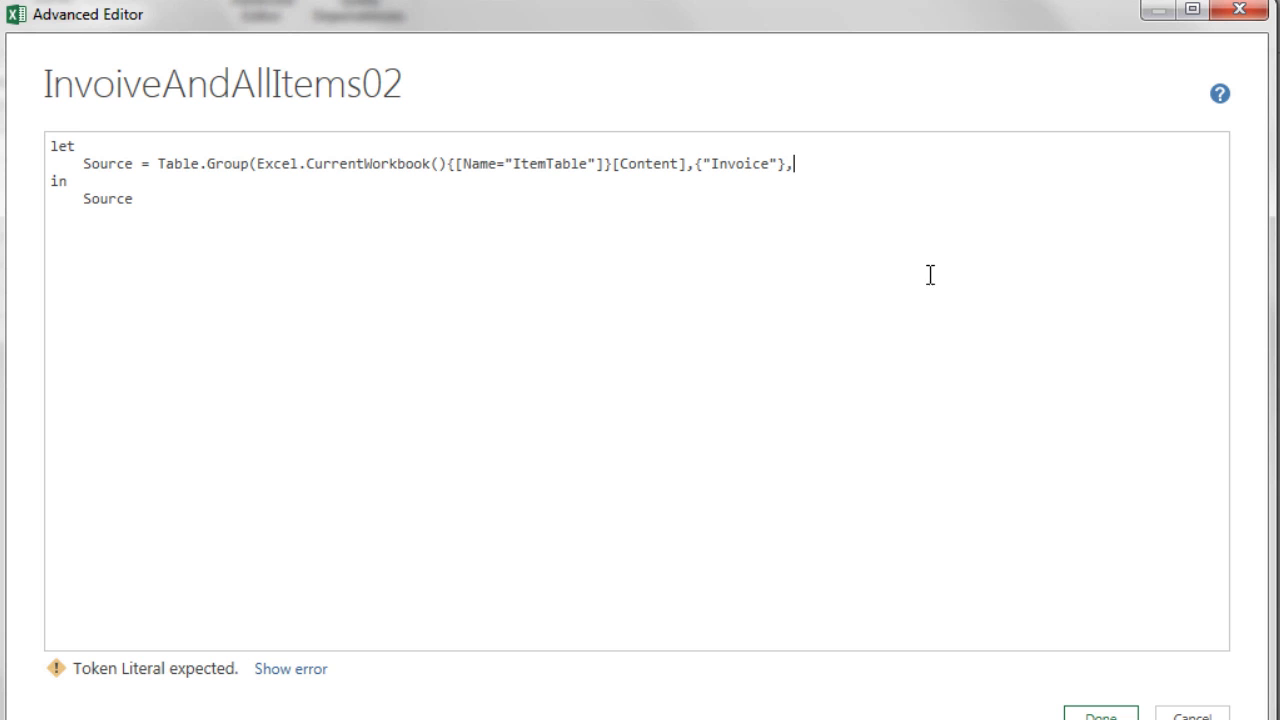
Step: Begin the Table.Group aggregation argument with {{"All Items",each to name the new column and start its row-by-row calculation
type("{{")
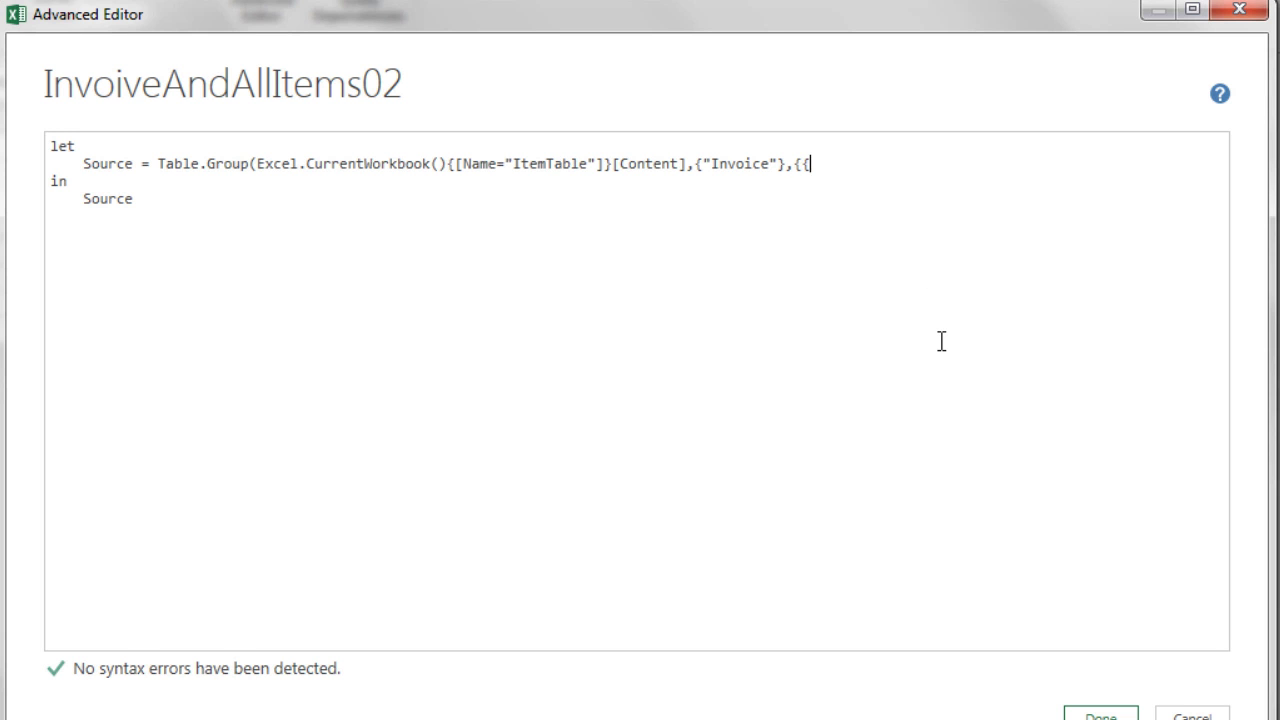
type("\"All Items\"")
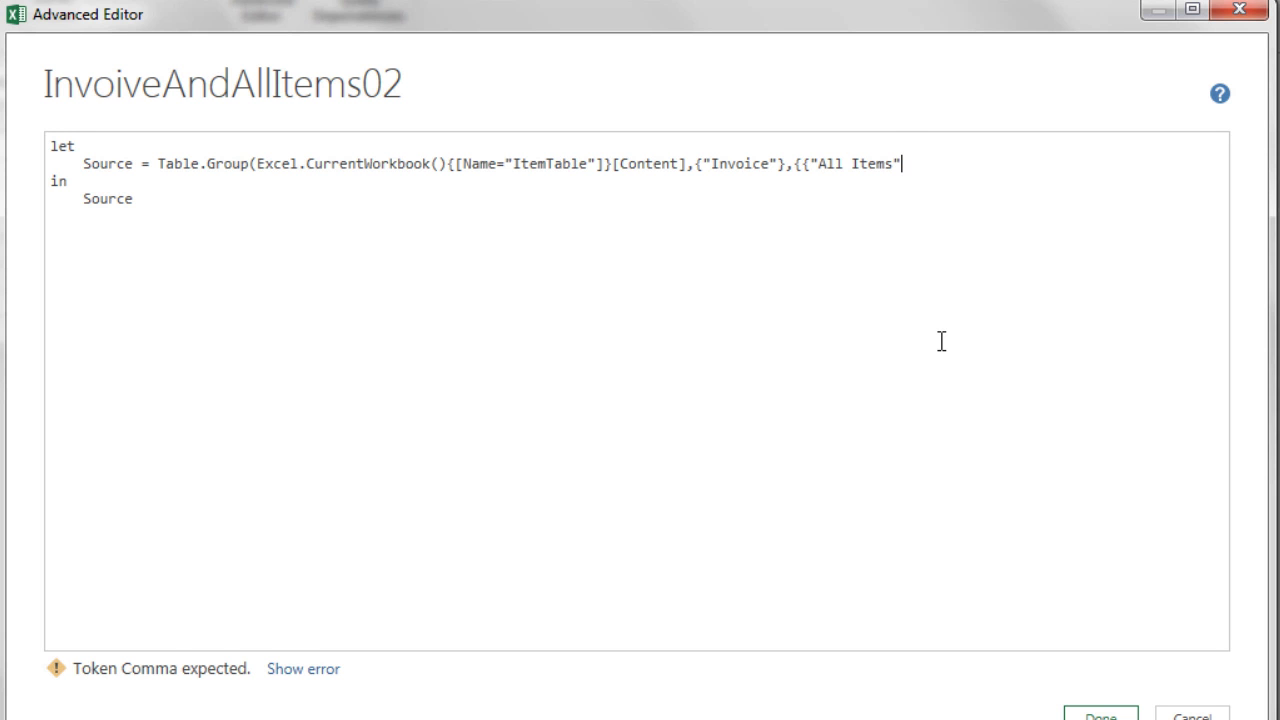
type(",")
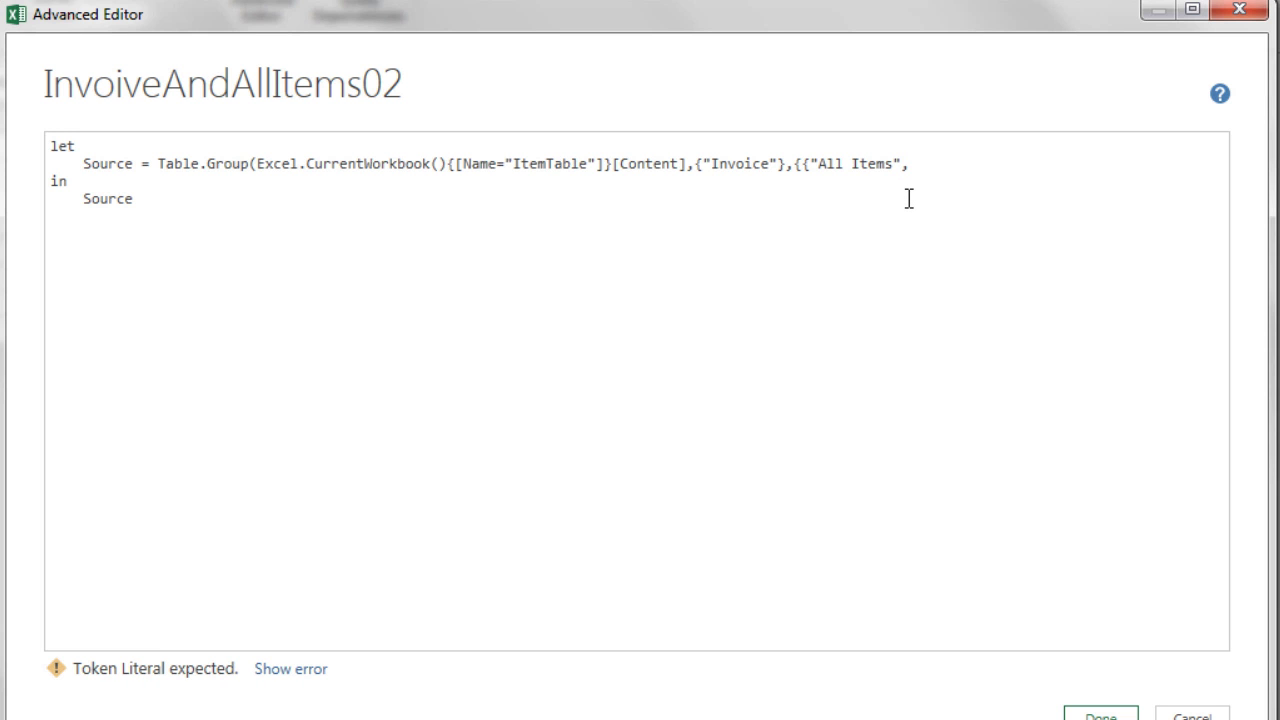
type("each")
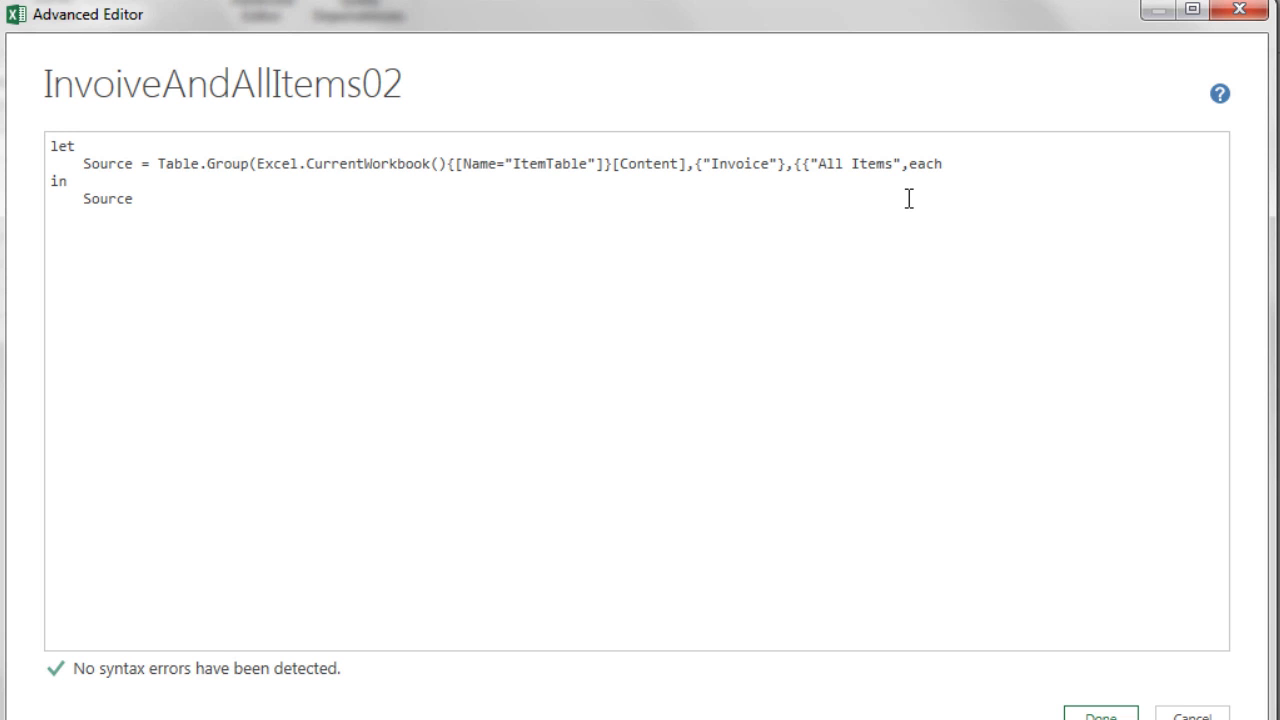
Step: Add Text.Combine(_[Item],", ") after each to join the items with a comma and space, followed by a comma
type(" Text.Combine(")
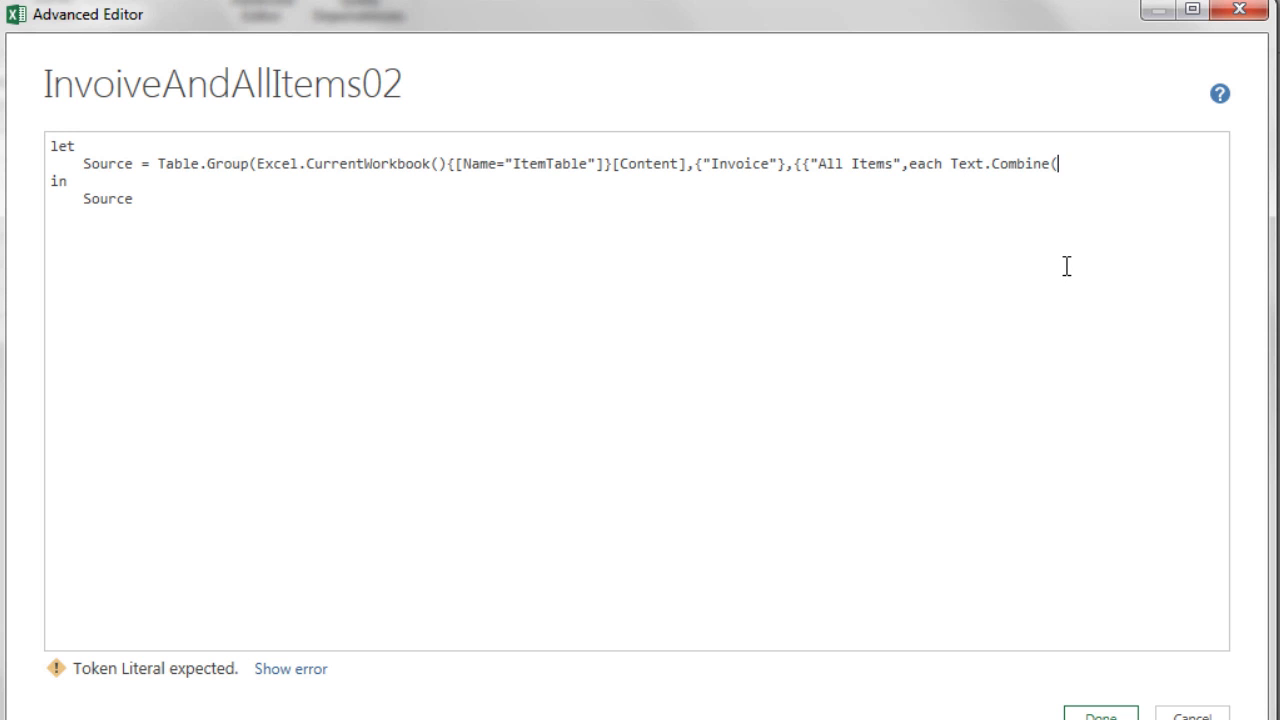
type("_[Item]")
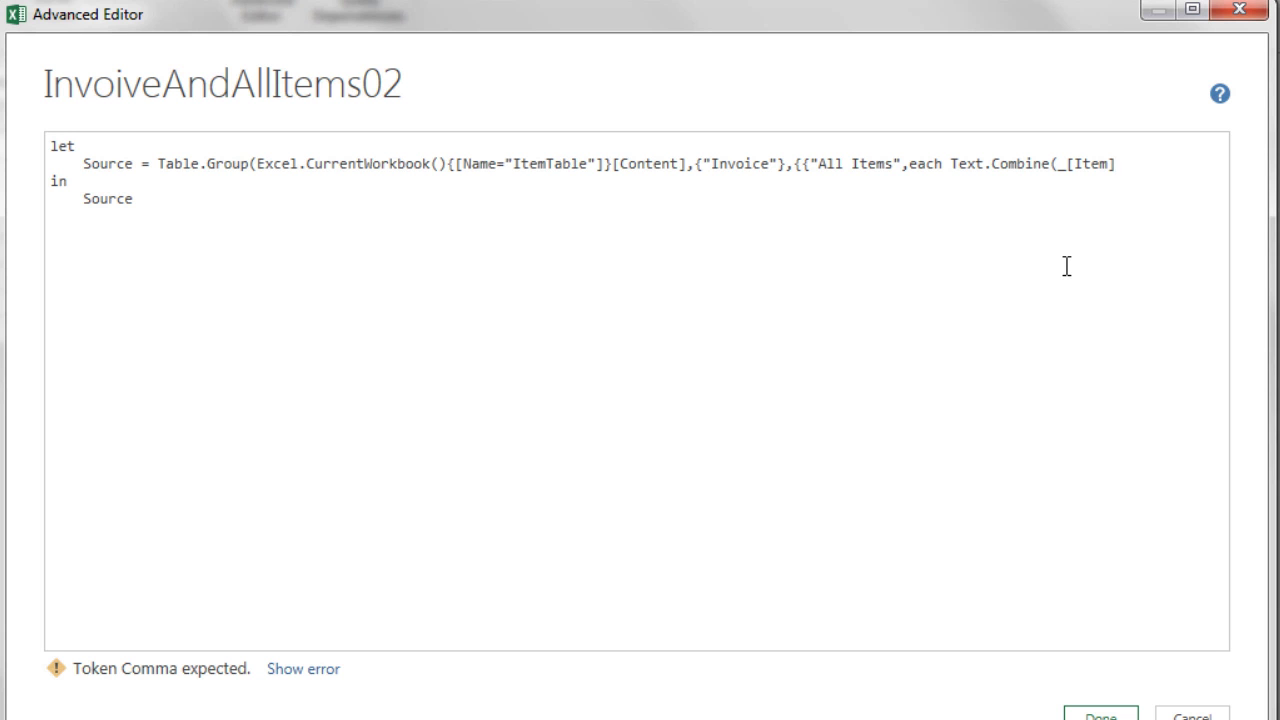
type(",")
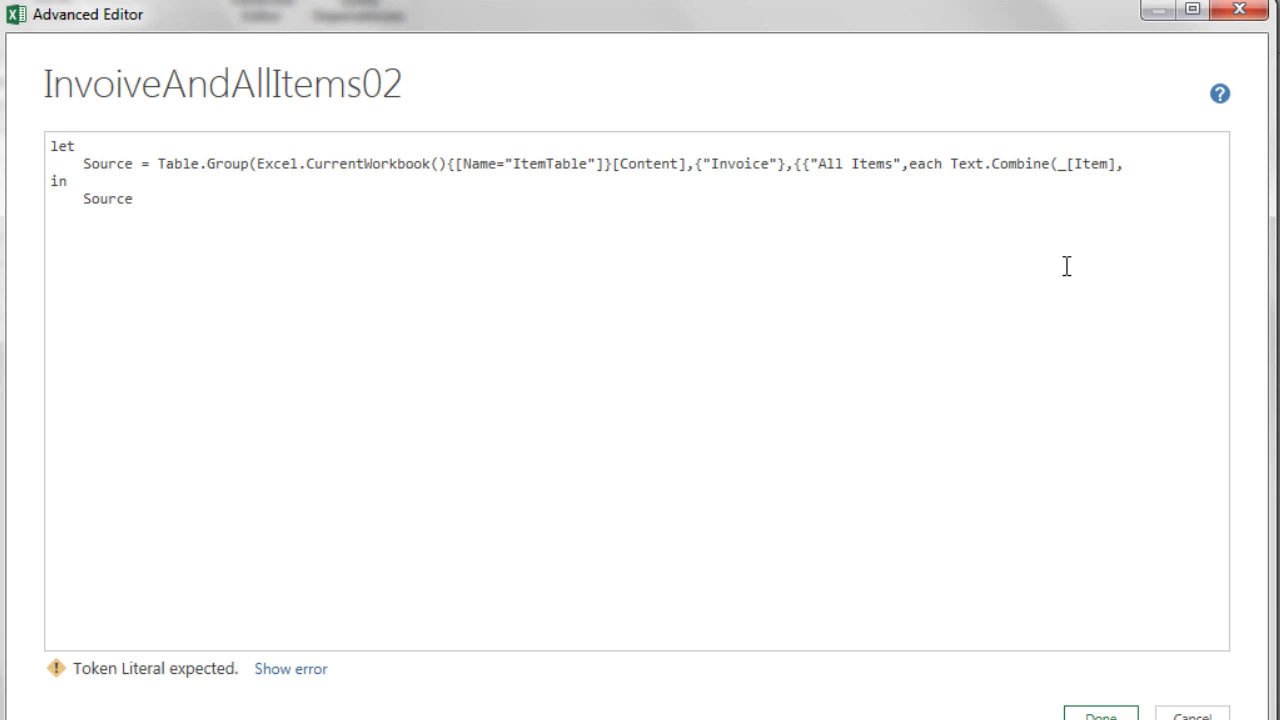
type("\", \"")
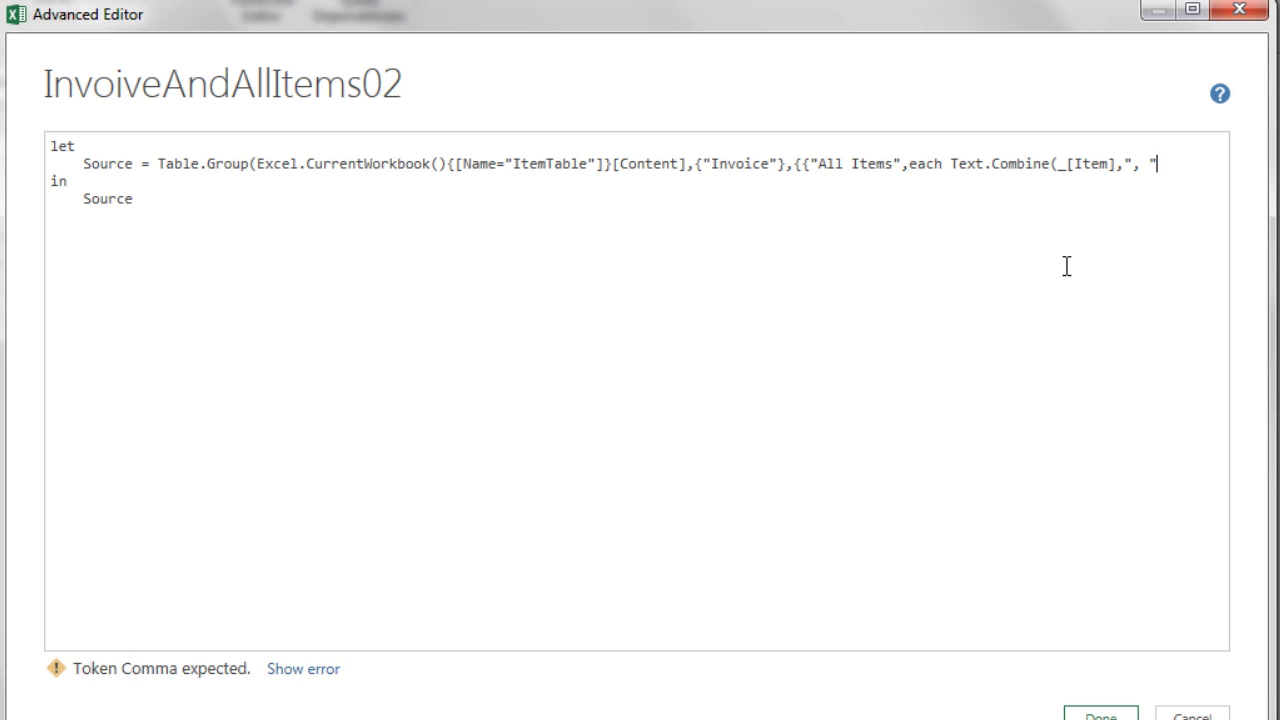
type(")")
type(",")
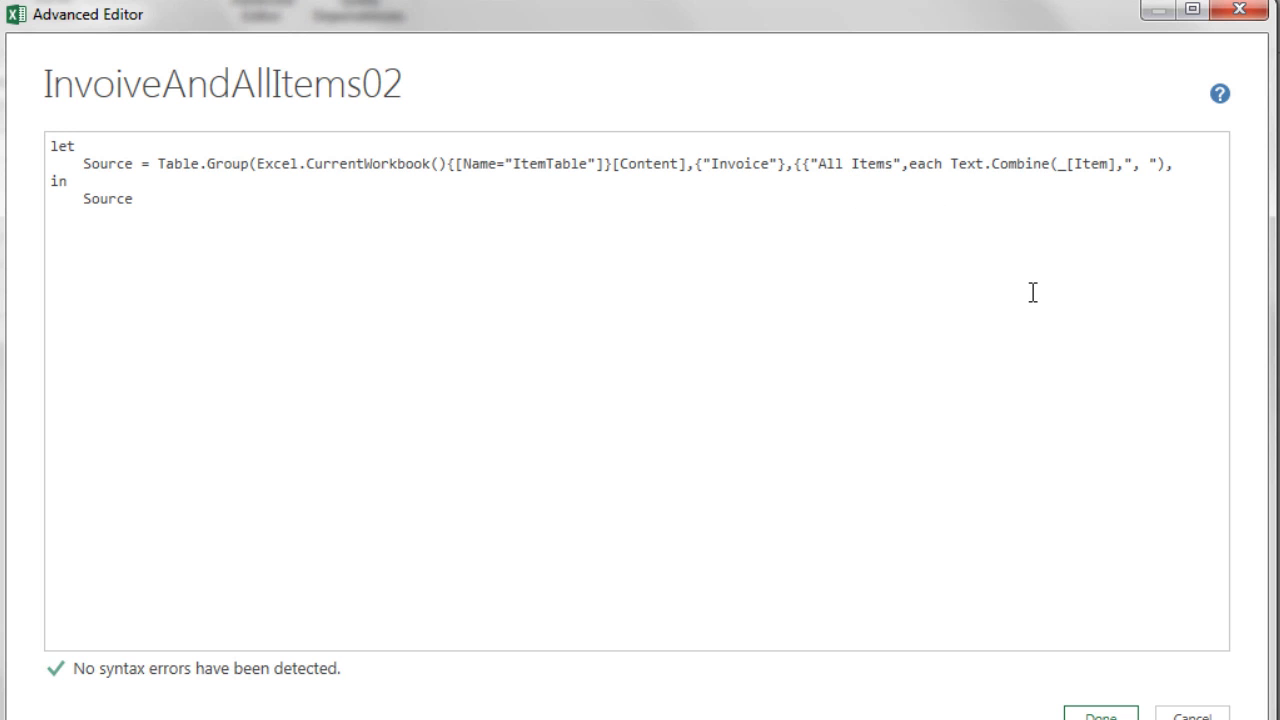
Step: Give the All Items column the data type with type text, close the Table.Group formula with }}) and apply the code
type("type")
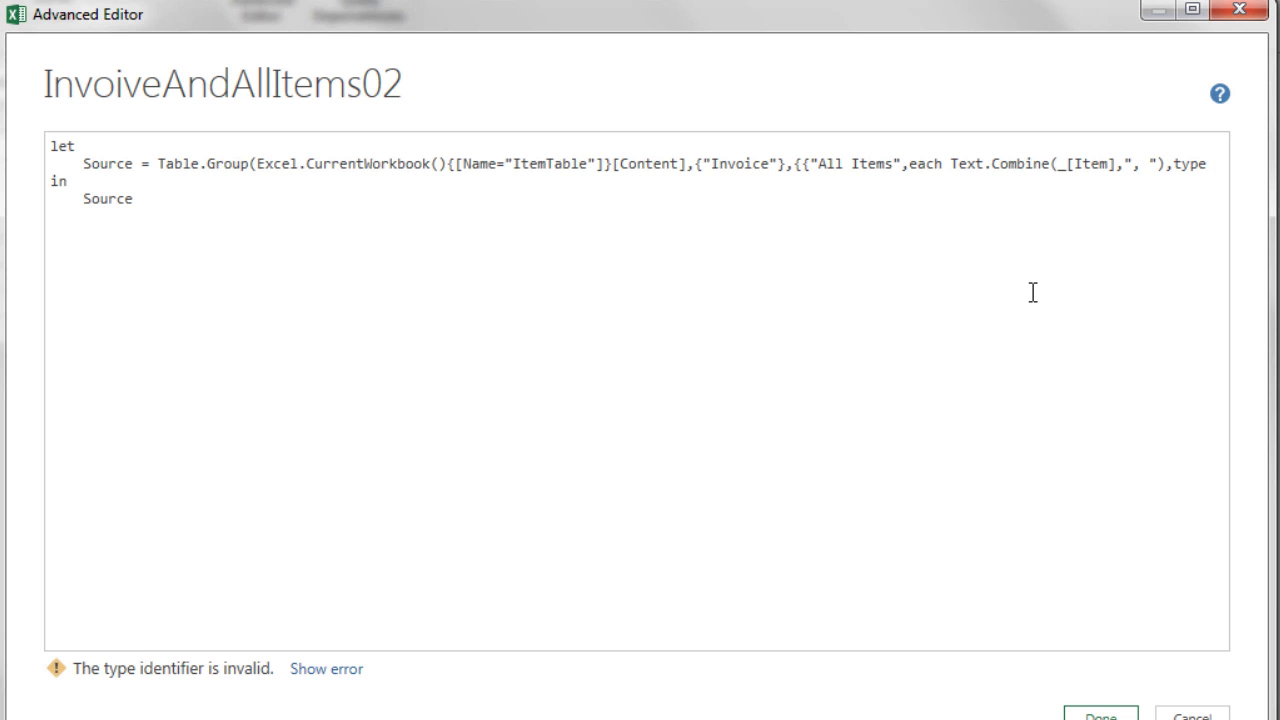
type(" text")
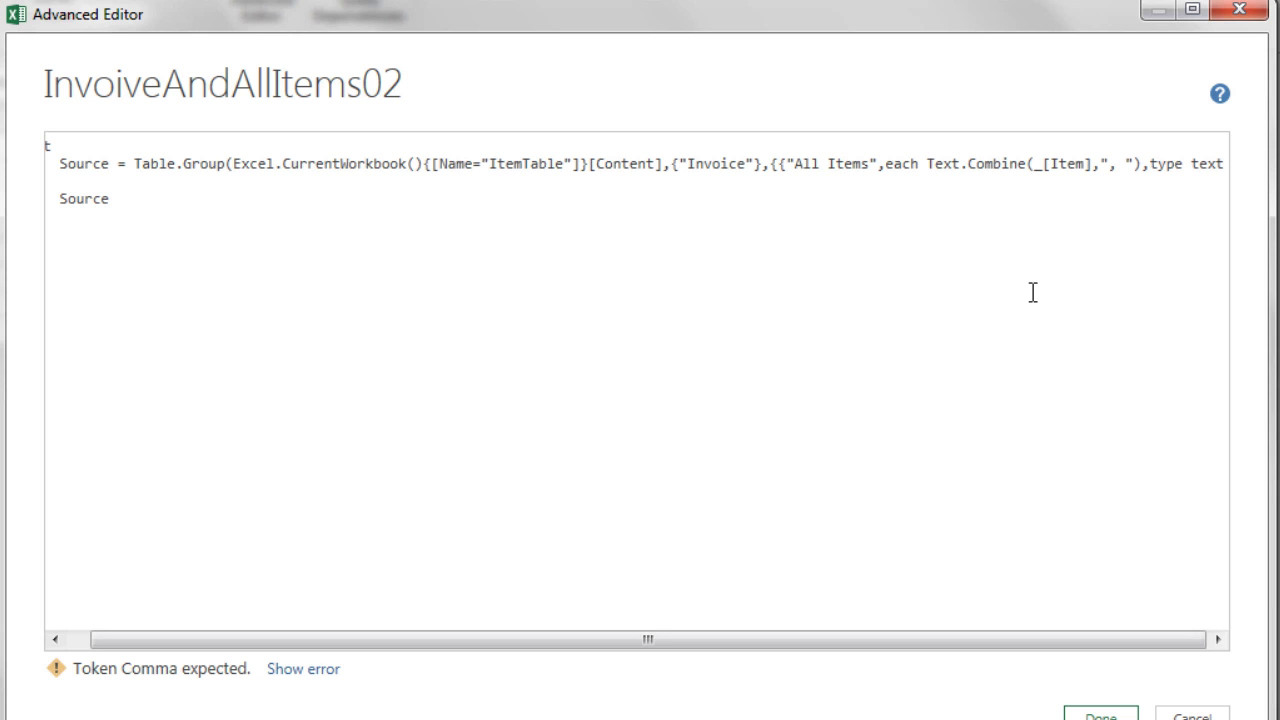
type(")")
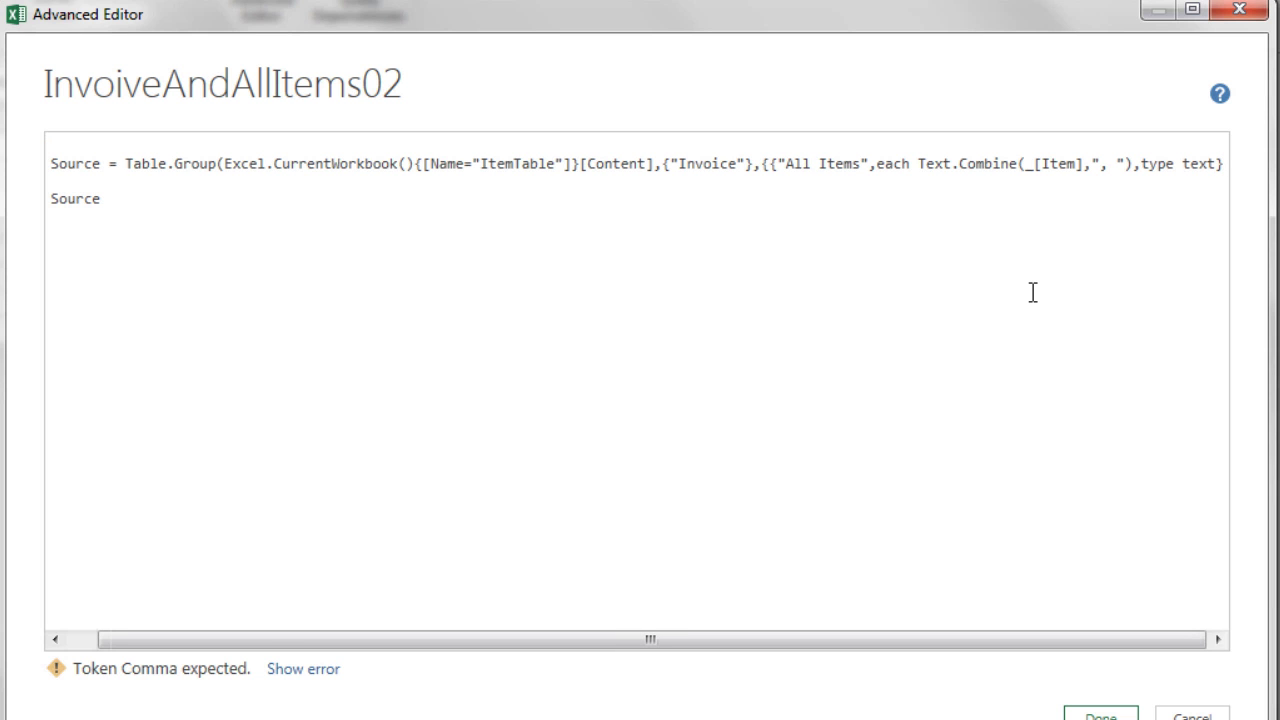
type("}")
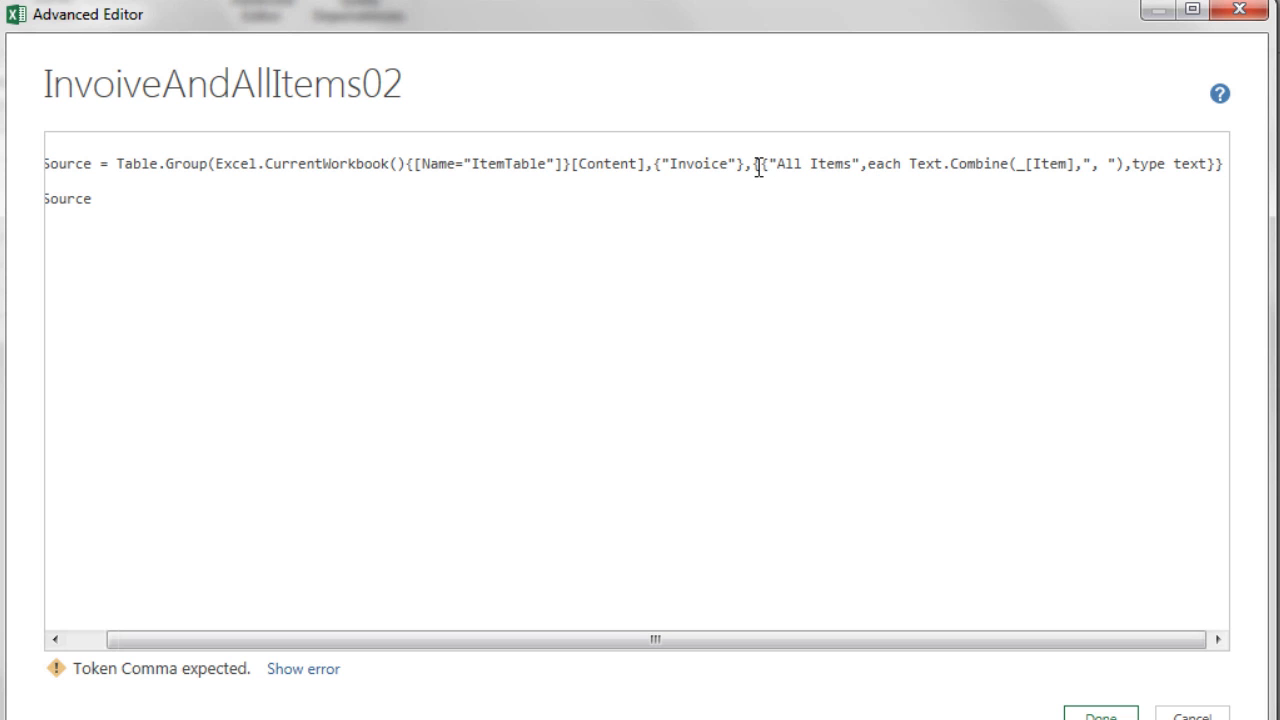
left_click_drag(727, 165, 1222, 165)
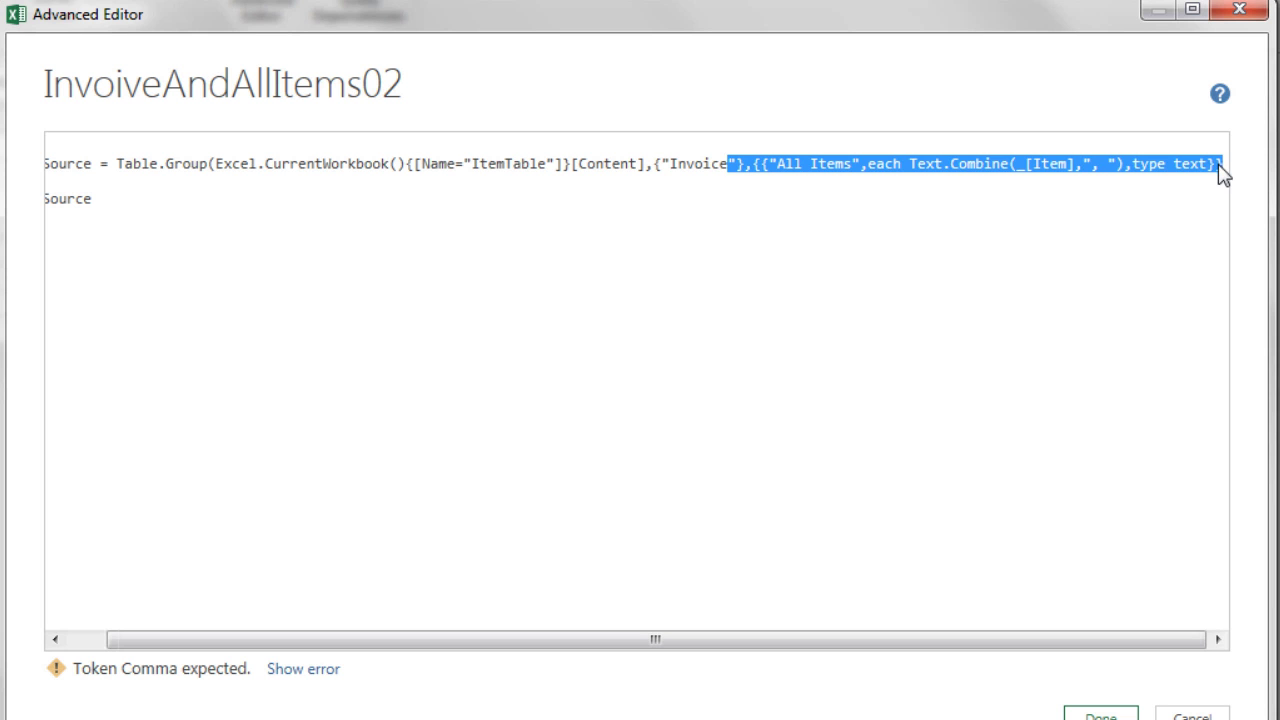
left_click(1232, 200)
type(")")
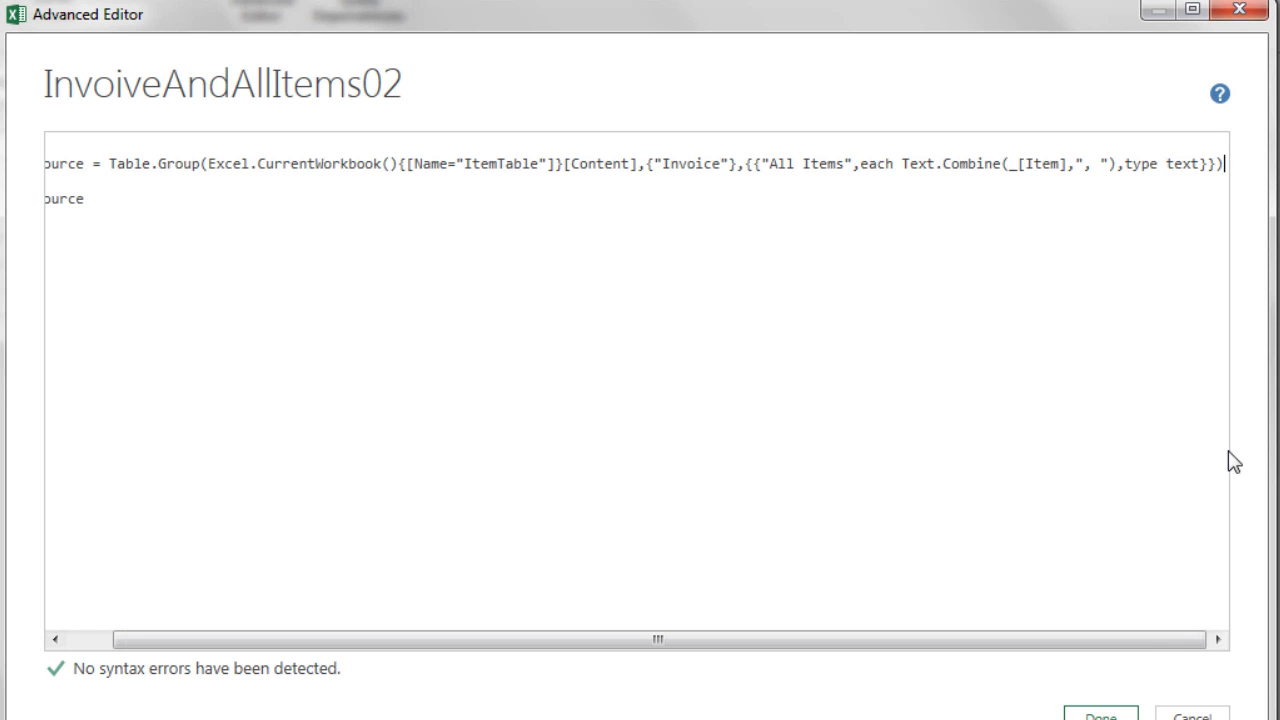
left_click_drag(1146, 640, 922, 638)
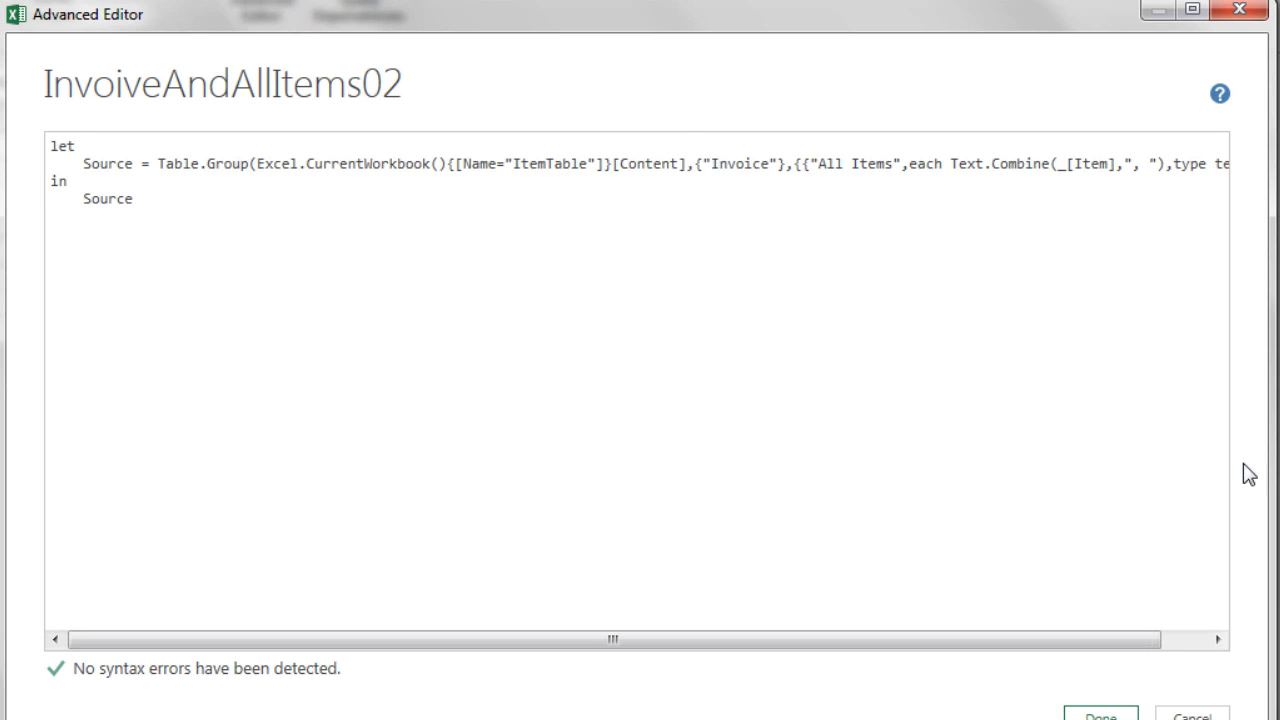
left_click_drag(1262, 468, 1269, 415)
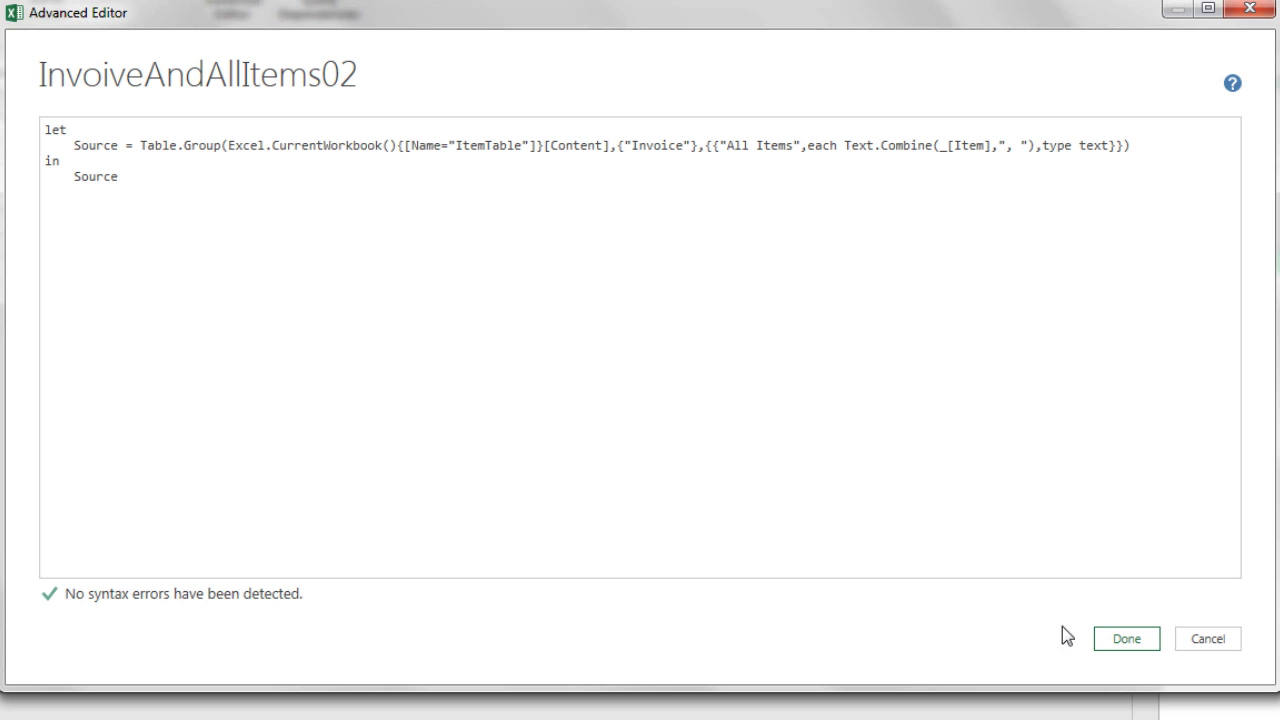
left_click(1110, 640)
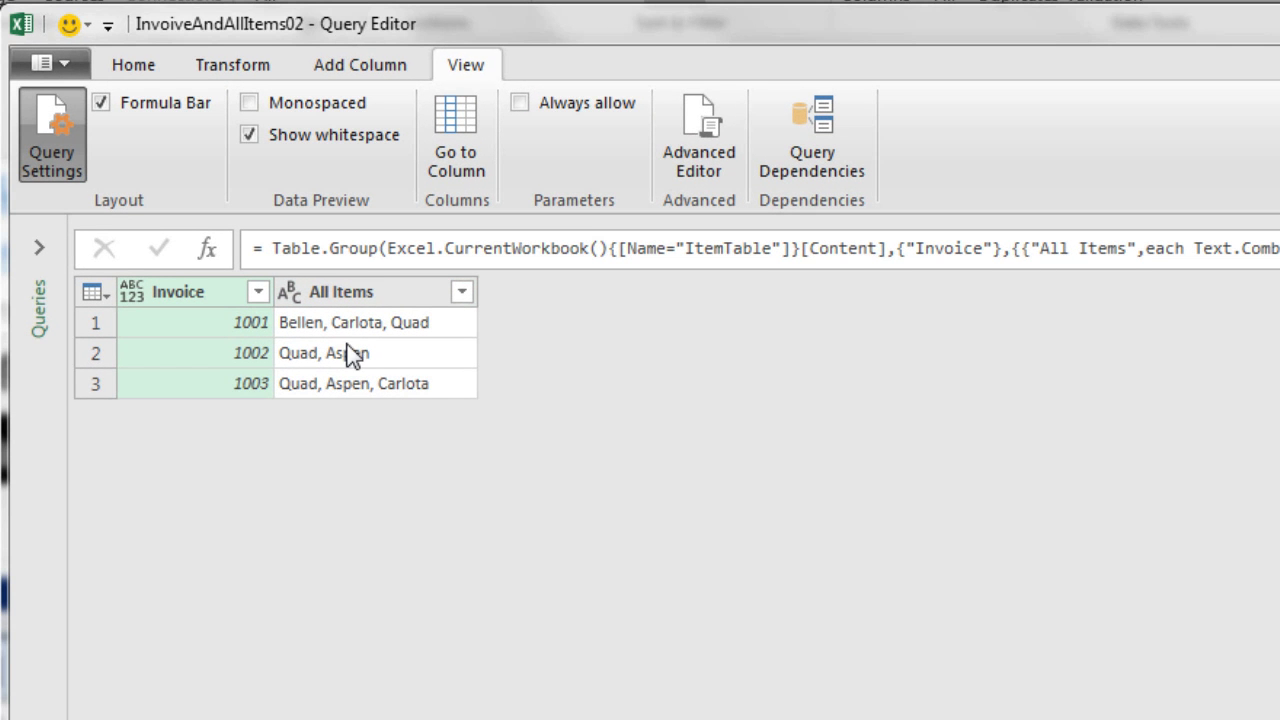
Step: Load the InvoiveAndAllItems02 query as a table on the existing worksheet, starting at cell G10 of sheet 1415
left_click(159, 59)
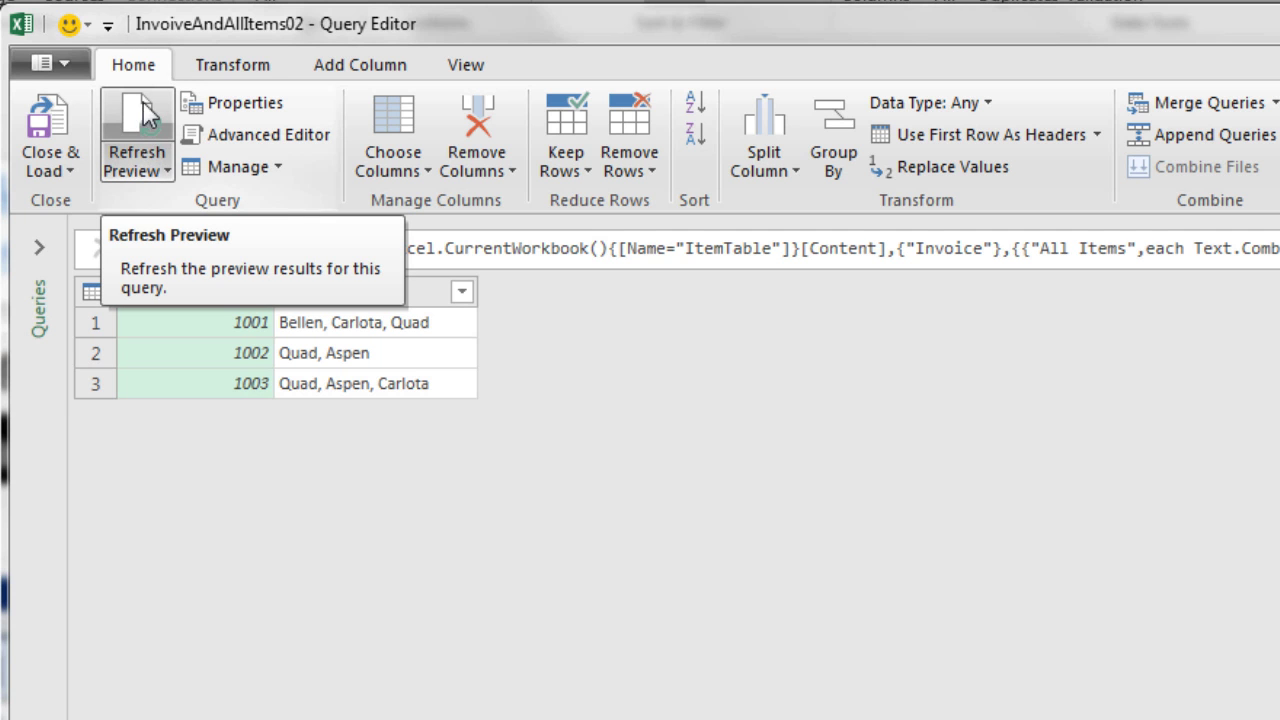
left_click(70, 173)
left_click(102, 233)
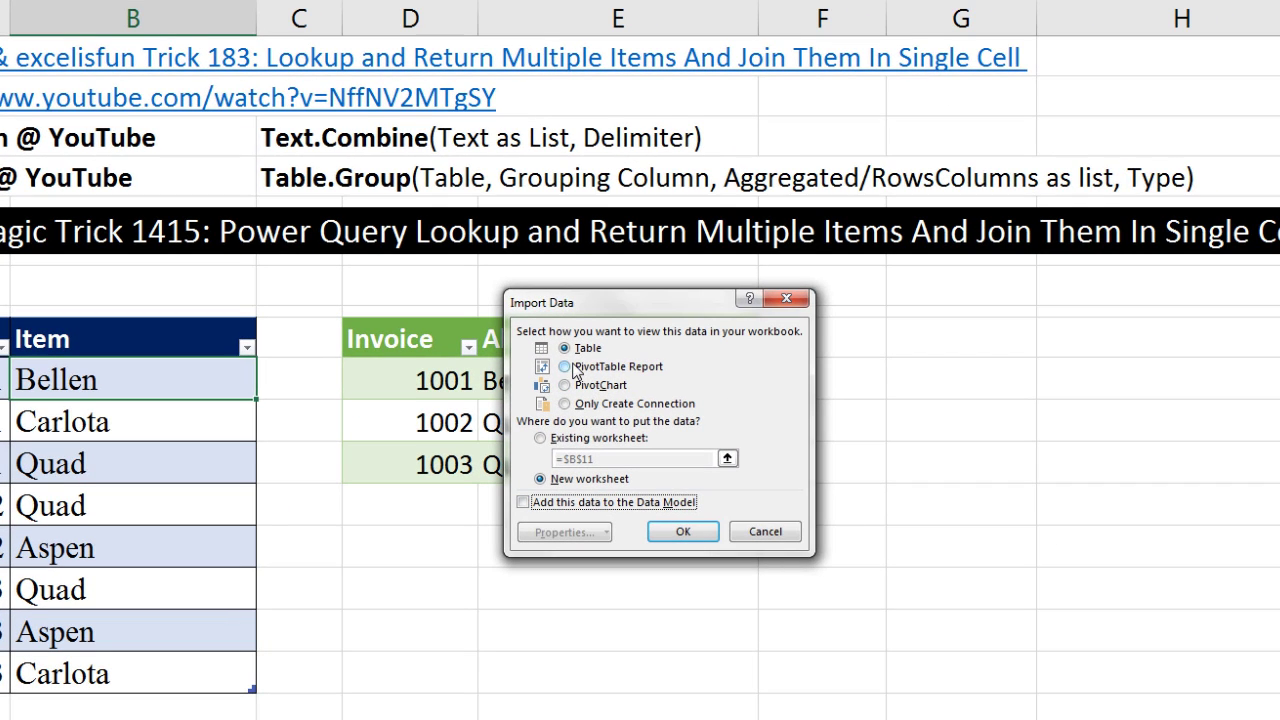
left_click(540, 438)
left_click(727, 459)
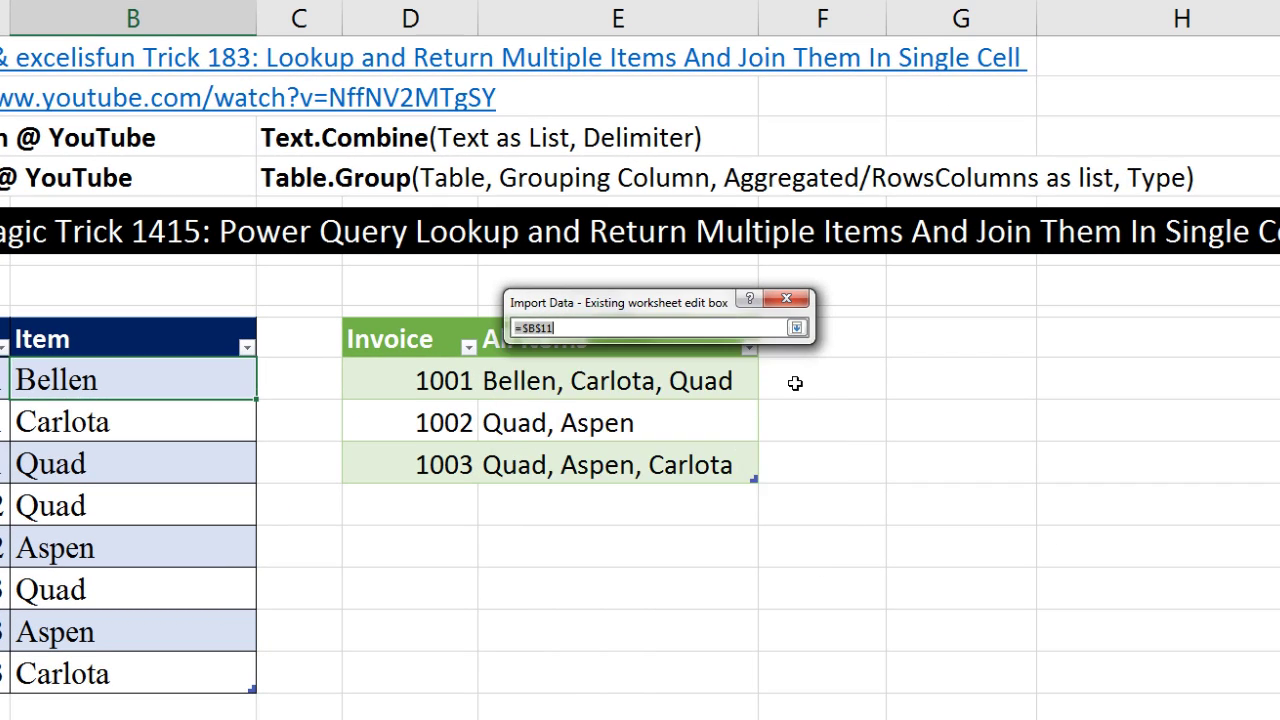
left_click(885, 338)
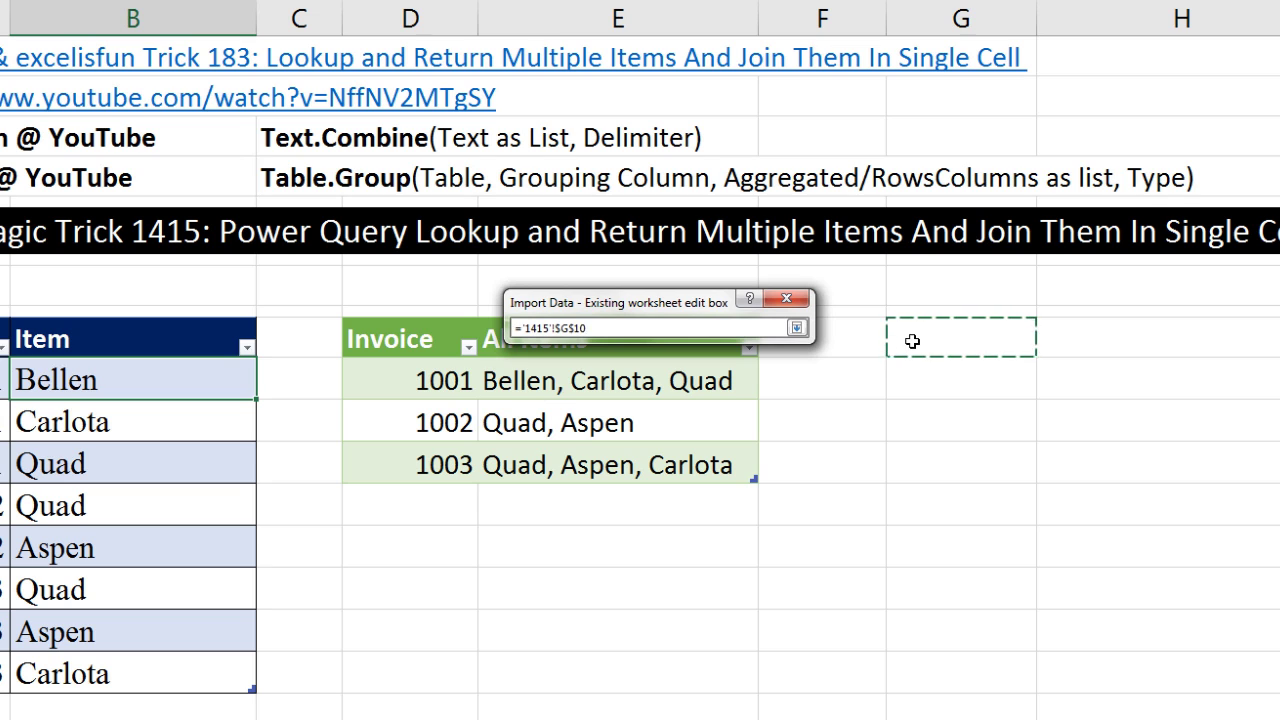
left_click(796, 329)
left_click(652, 527)
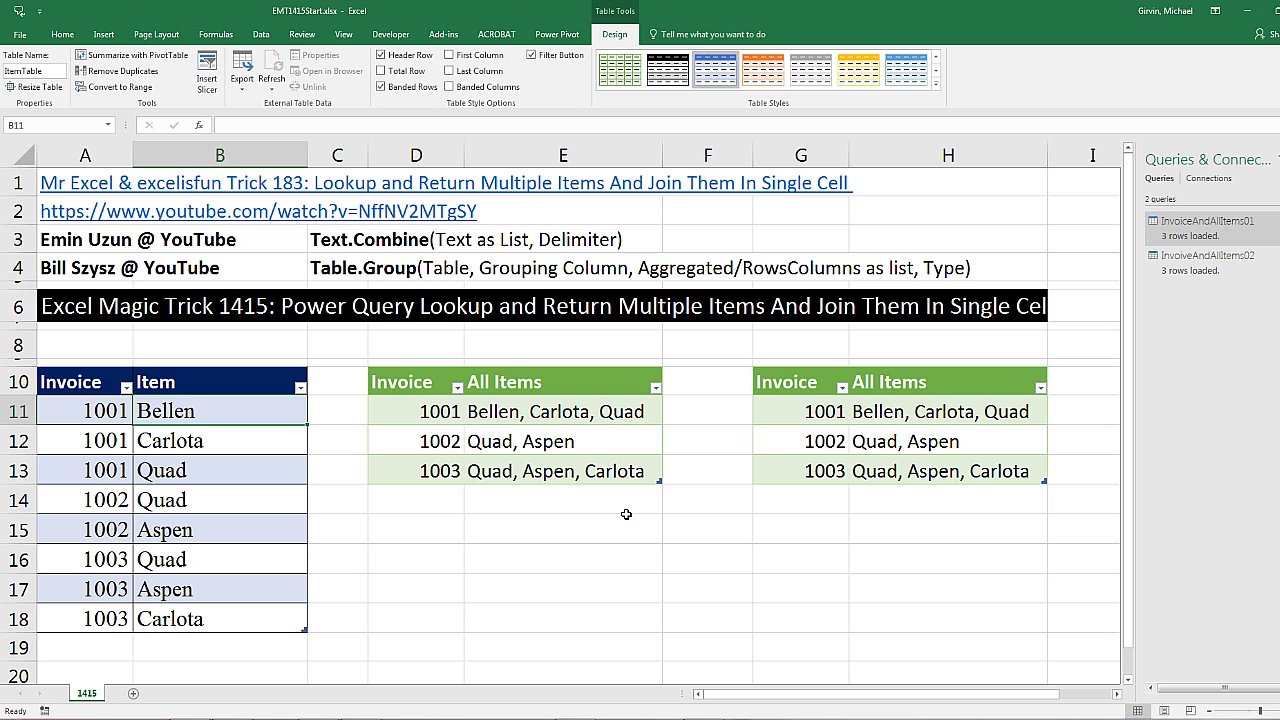